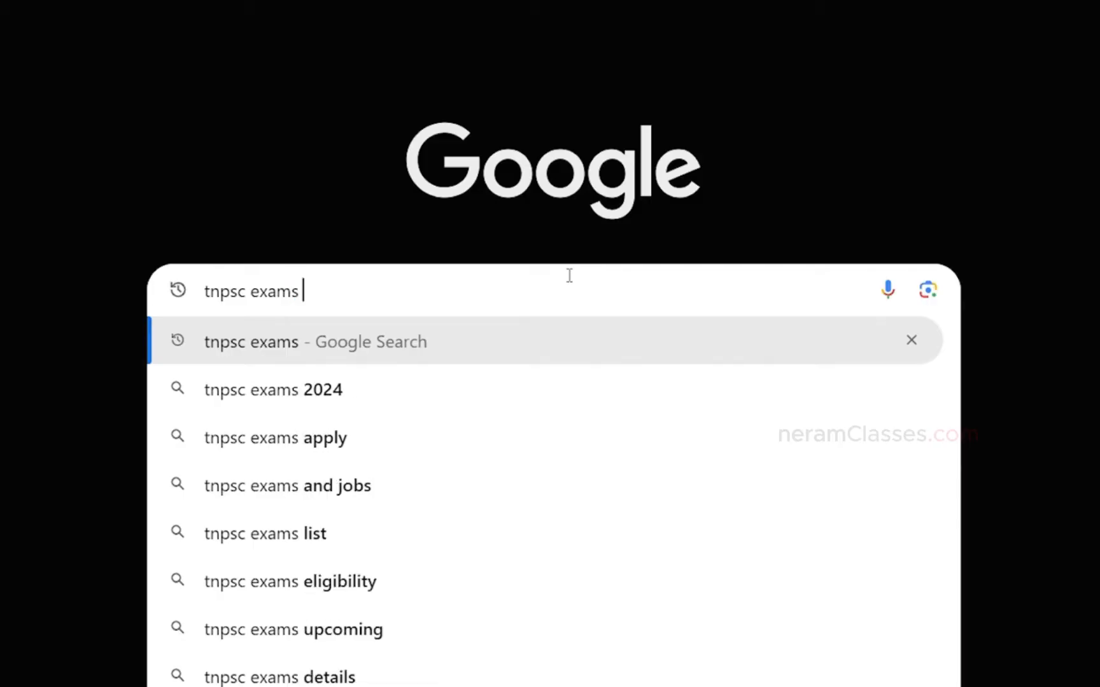
Step: Search Google for 'tnpsc exams'
key("Return")
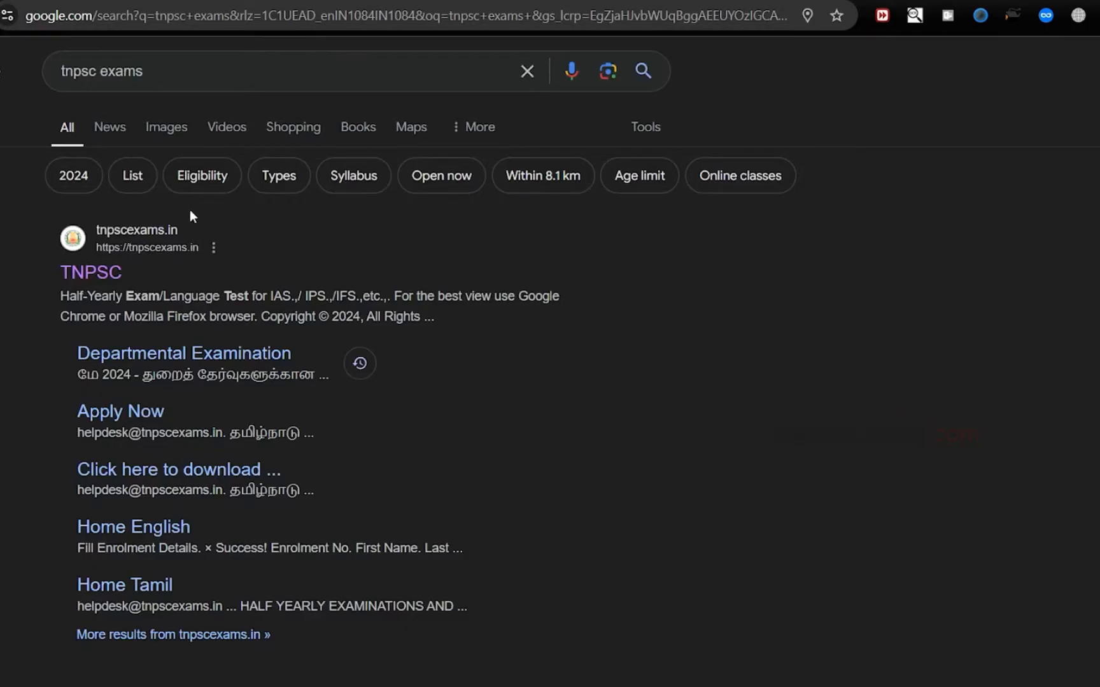
Step: Open the official TNPSC site and go to its Departmental Examinations section
left_click(110, 279)
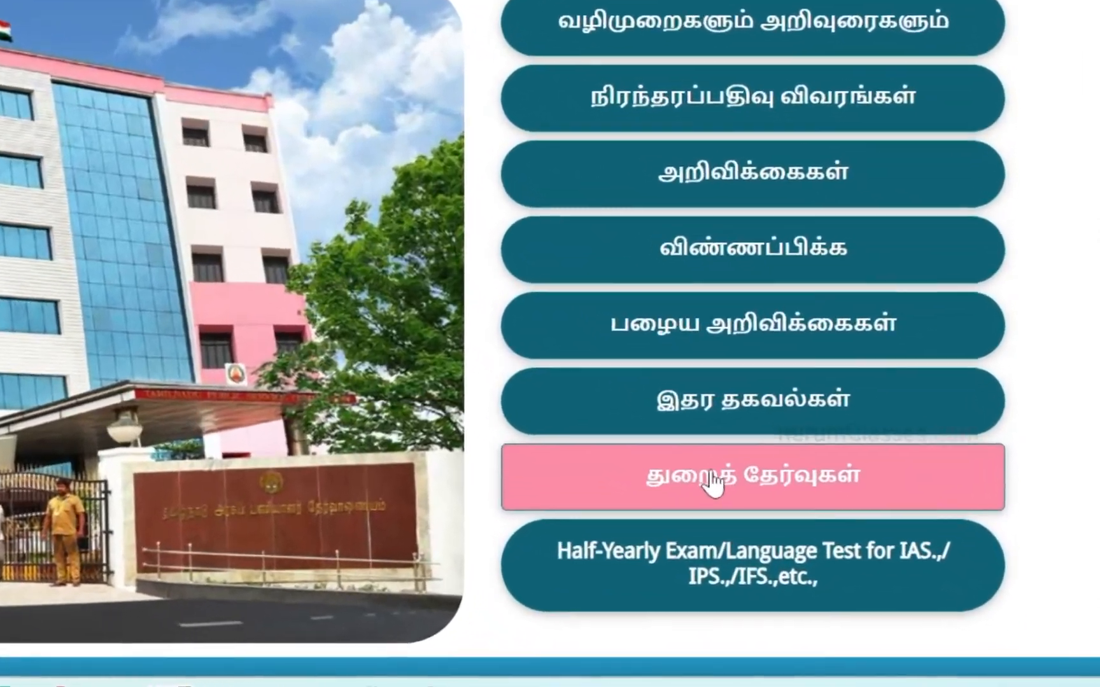
left_click(867, 554)
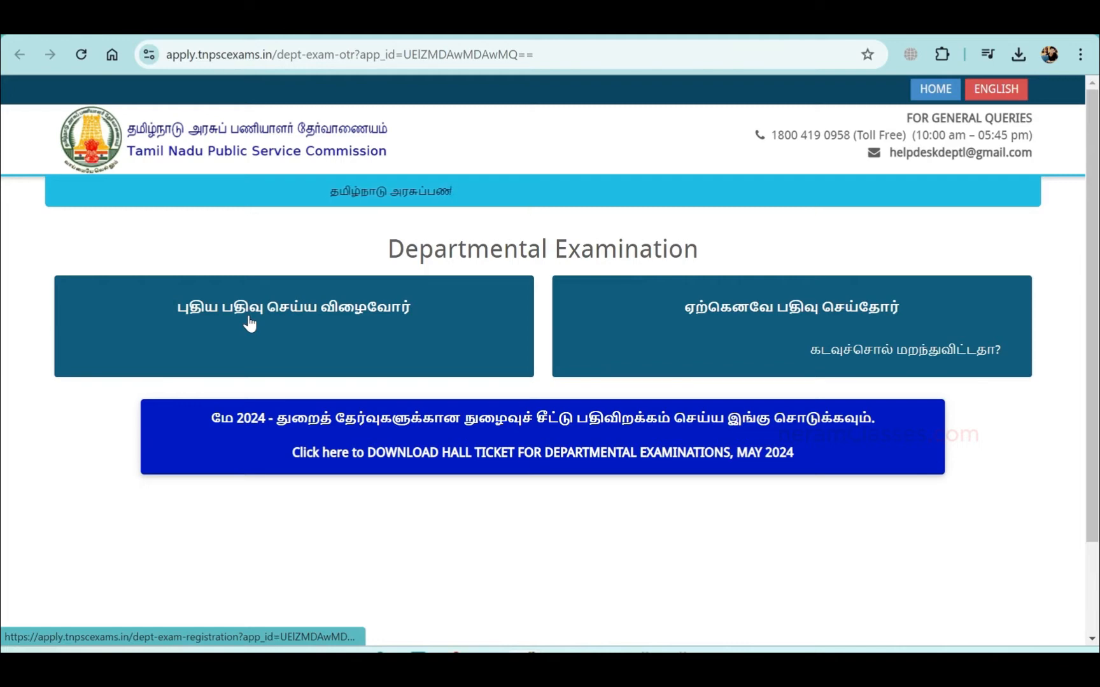
Step: Start a new registration with the mobile-number login ID, solve the captcha sum (29), and check availability
left_click(255, 310)
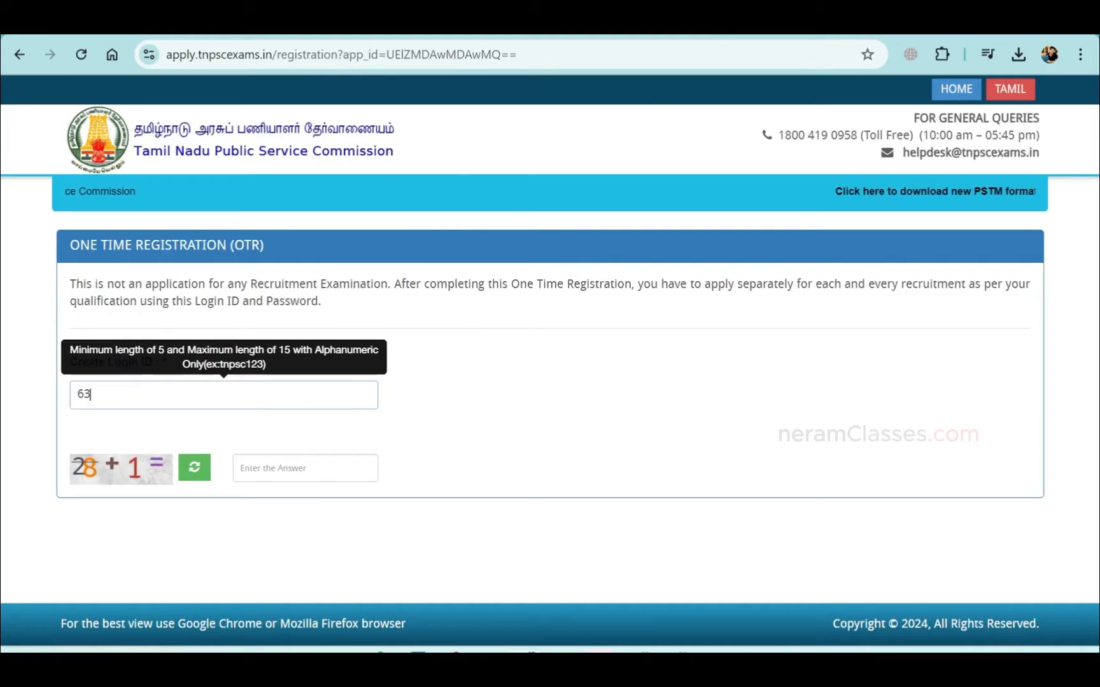
type("80")
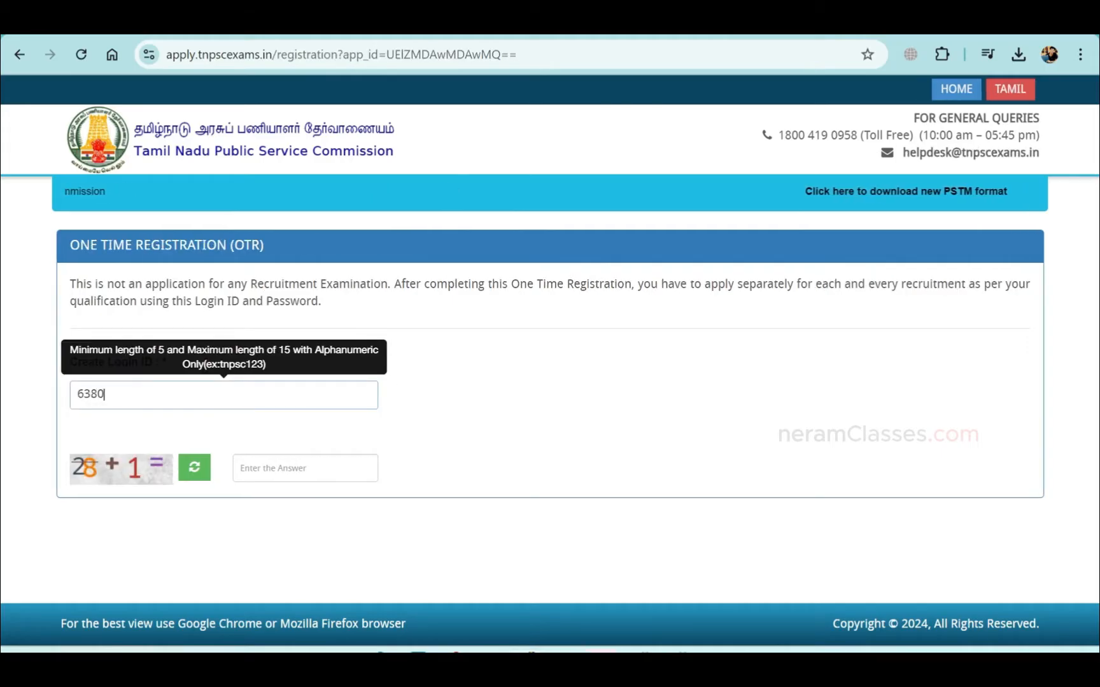
type("194614")
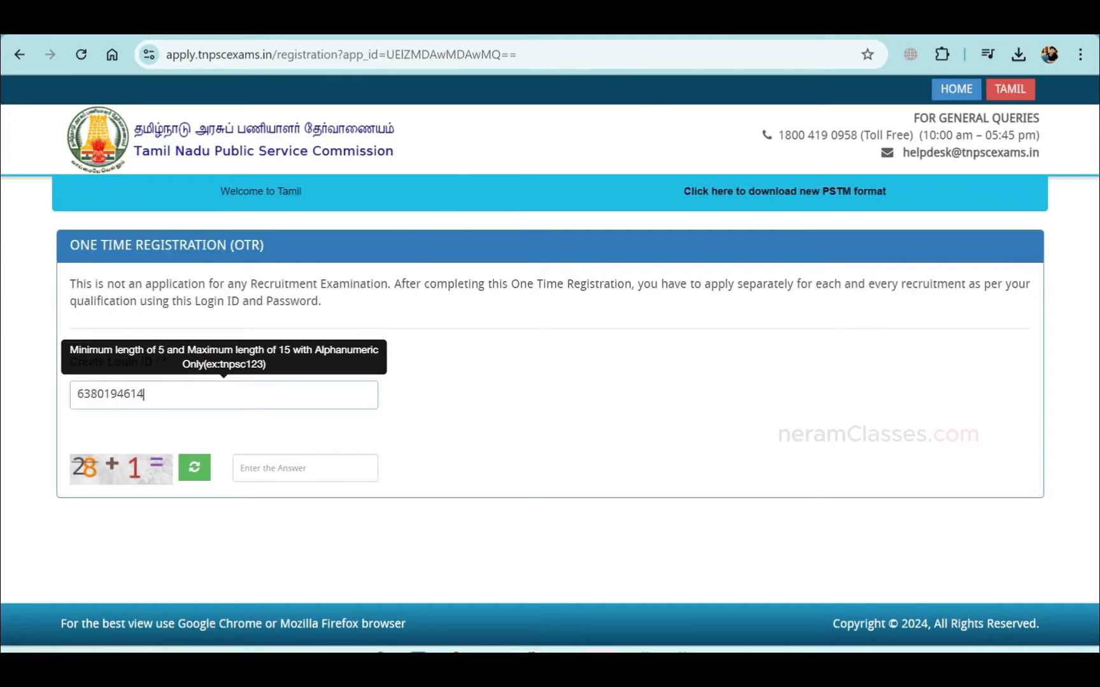
left_click(305, 468)
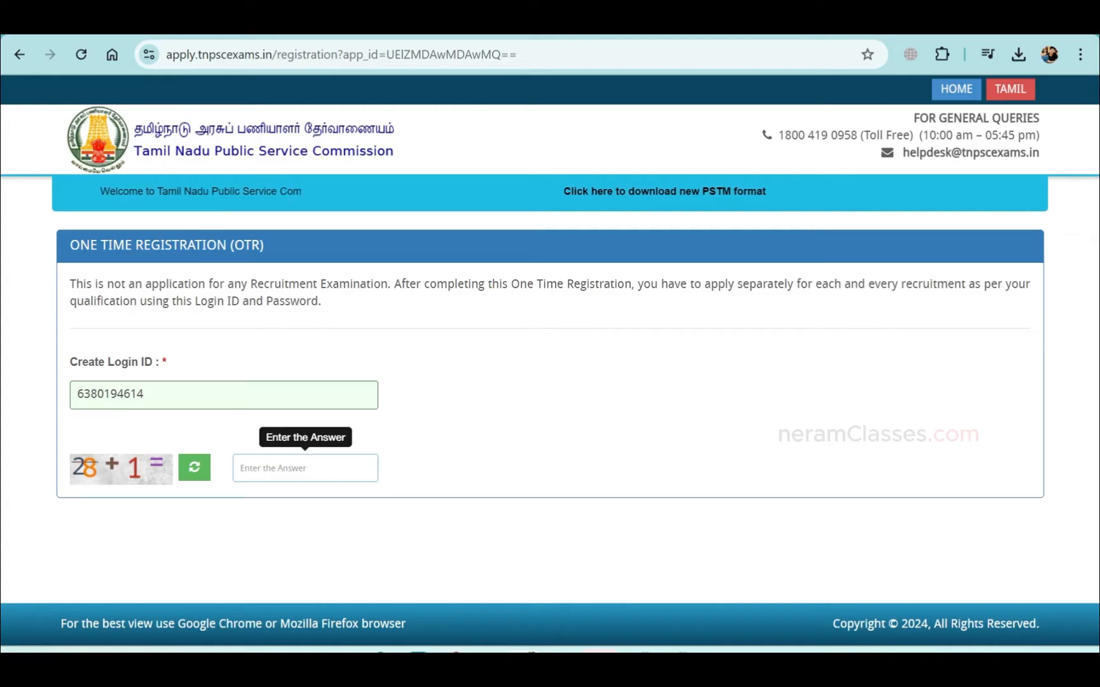
type("29")
left_click(458, 395)
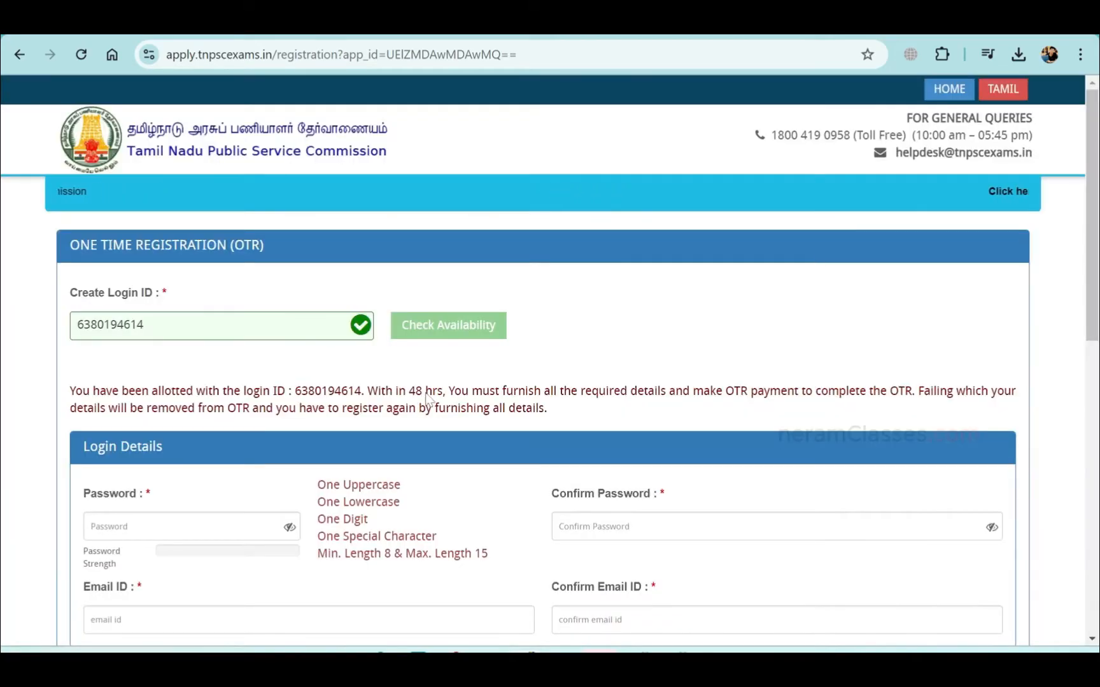
Step: Enter the account password in both the Password and Confirm Password fields
scroll(461, 401, "down", 3)
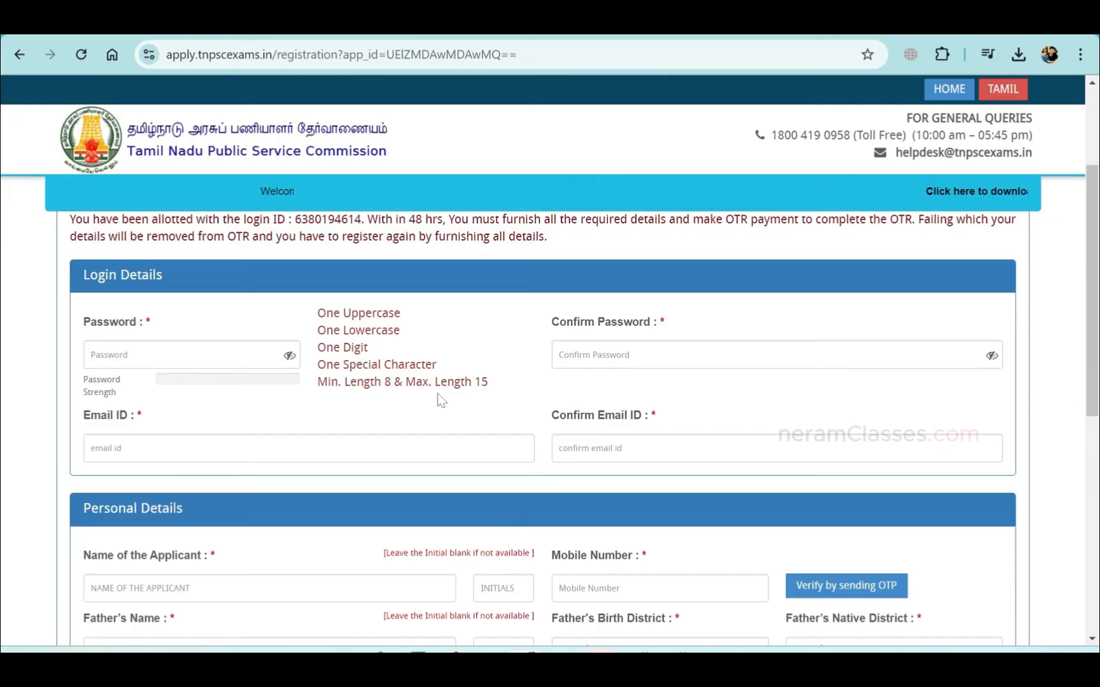
left_click(164, 358)
type("••••••••")
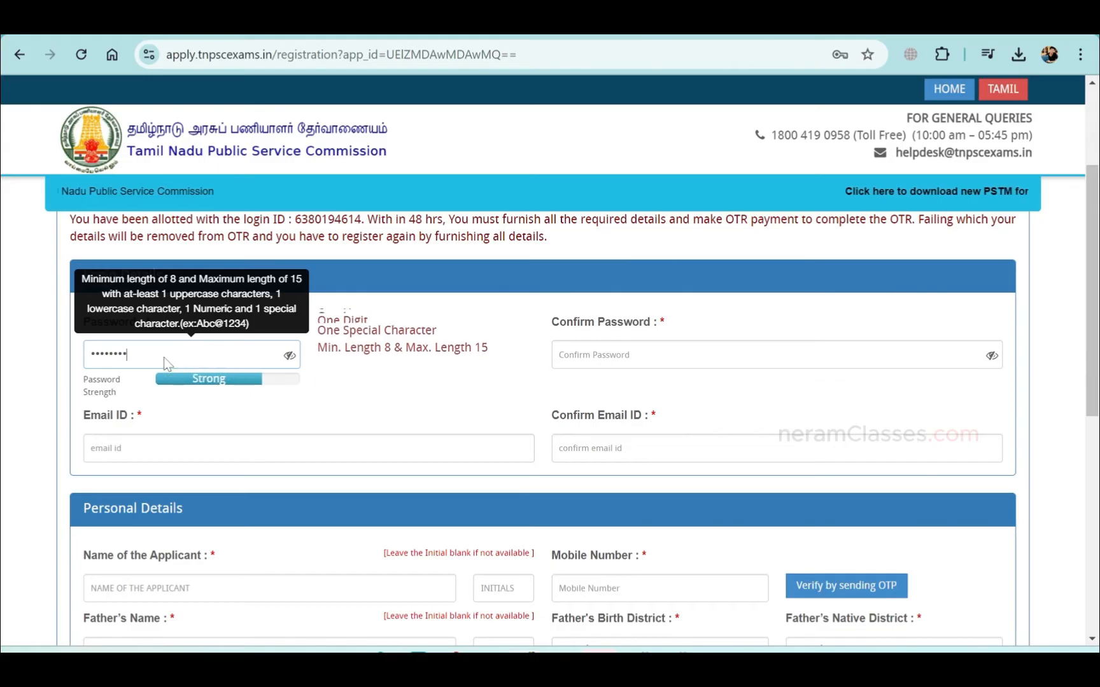
type("•••••")
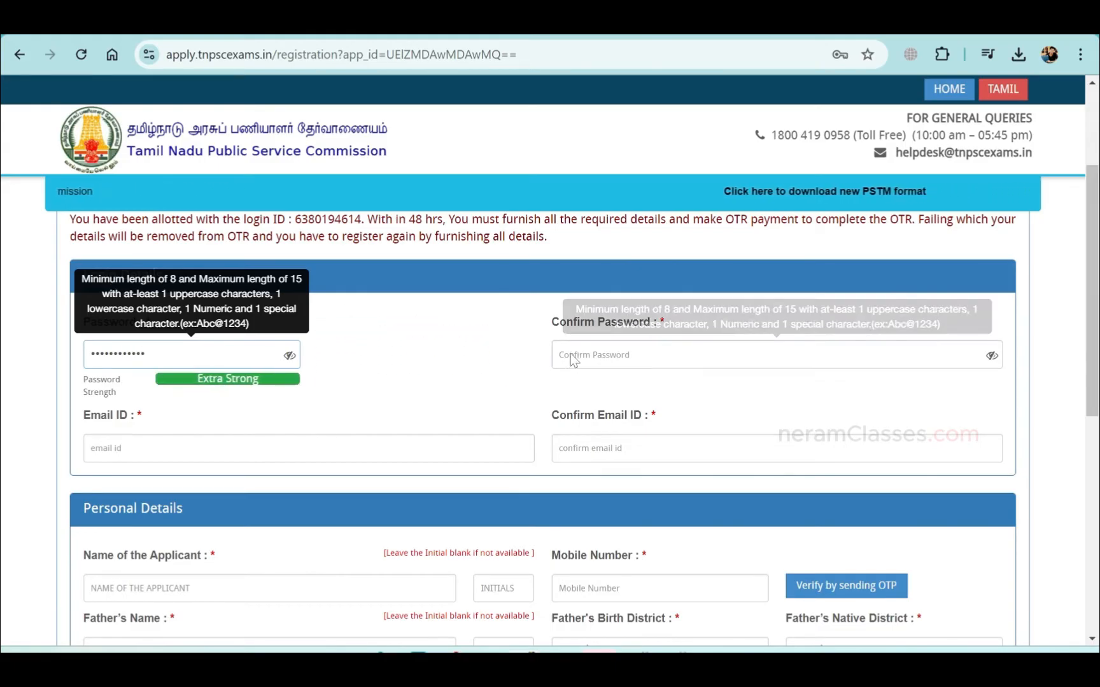
left_click(574, 360)
type("••••••••••••")
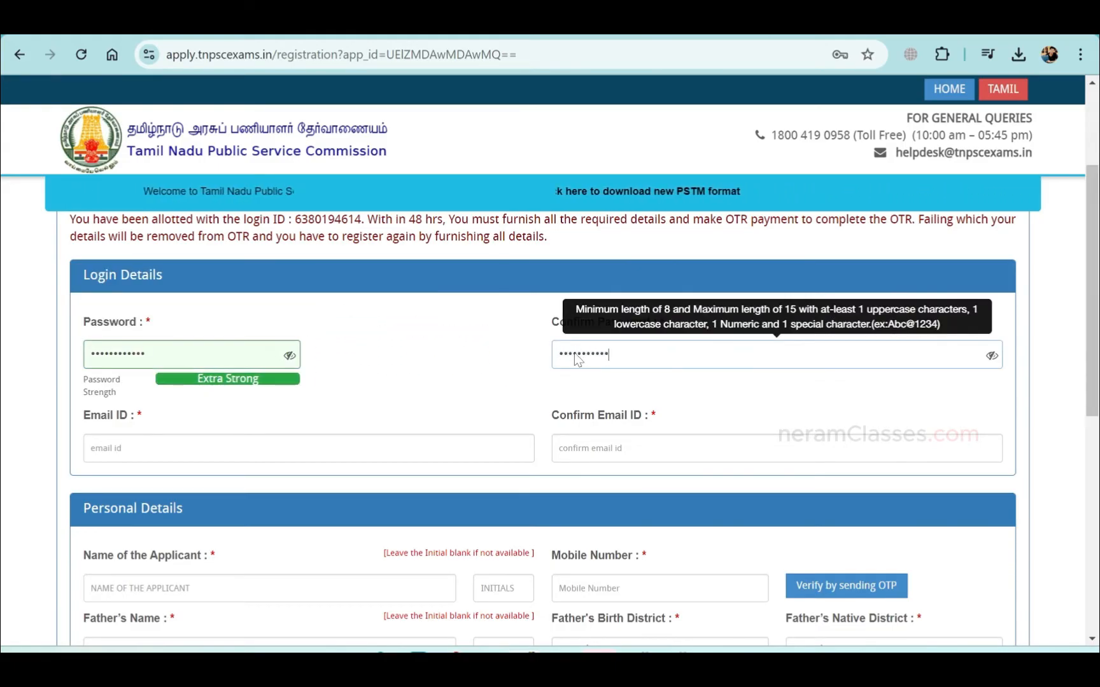
Step: Enter the applicant's e-mail address in both the Email ID and Confirm Email ID fields
left_click(311, 455)
scroll(267, 420, "down", 1)
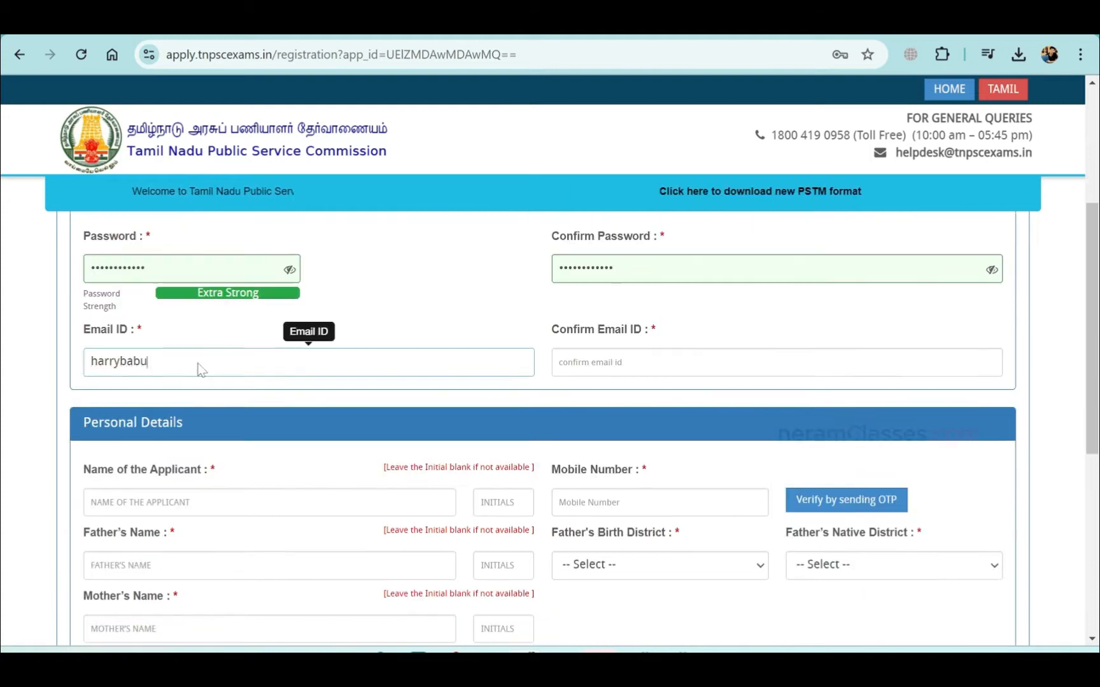
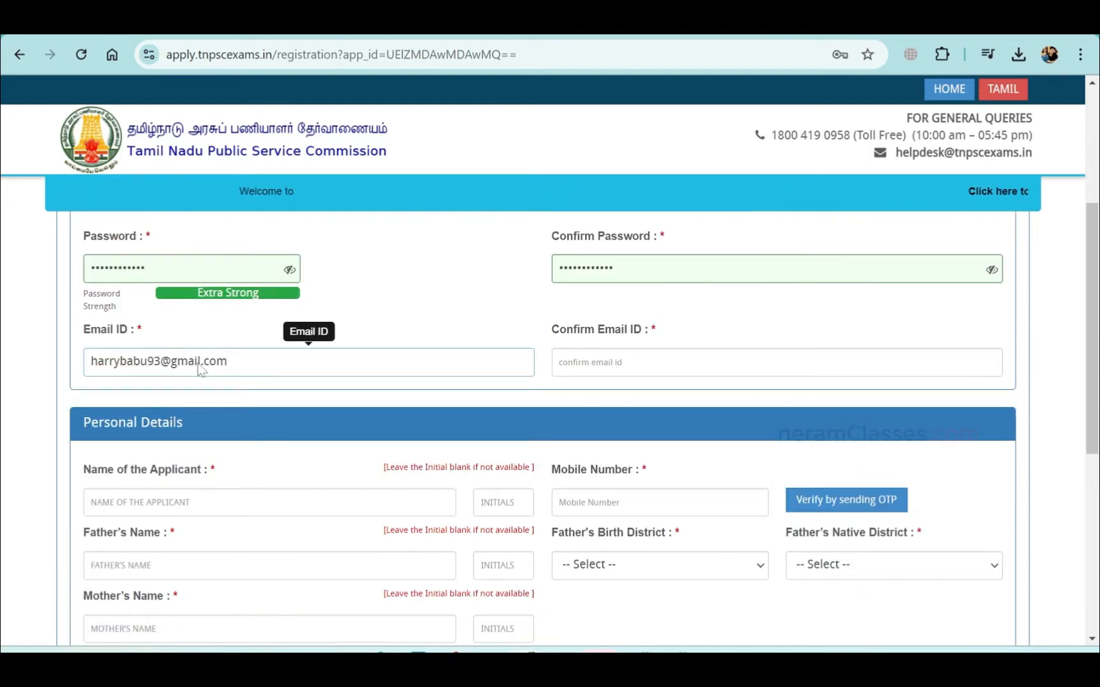
left_click(632, 368)
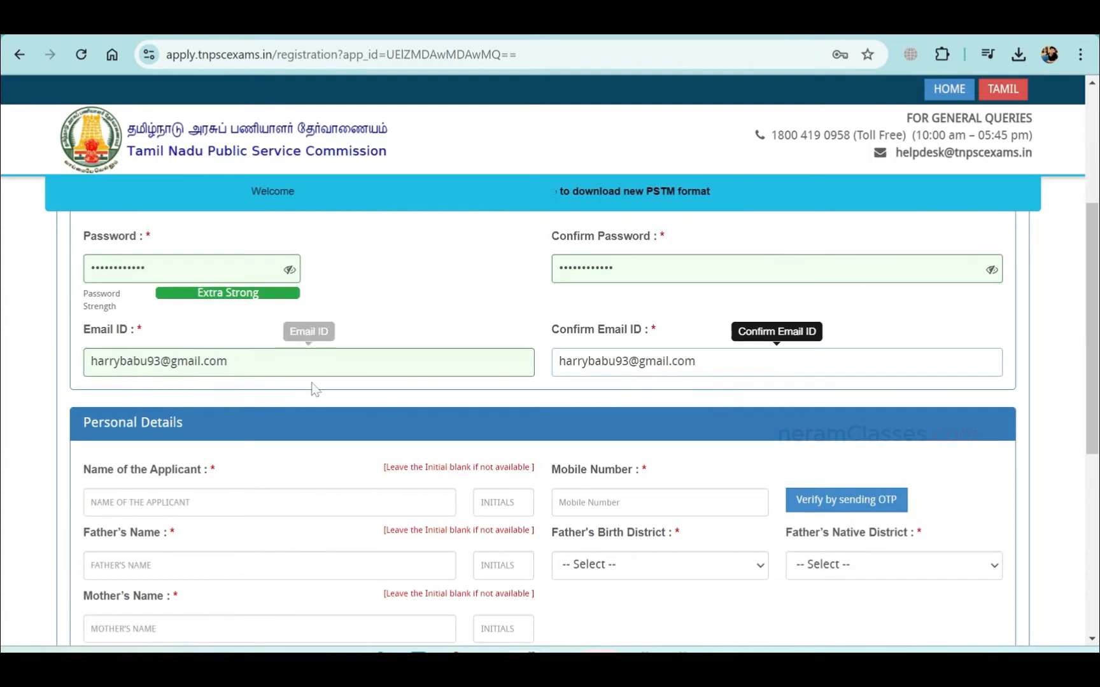
scroll(319, 461, "down", 1)
left_click(325, 413)
Step: Fill in the applicant's name and initial
type("HARIBABU")
key("Tab")
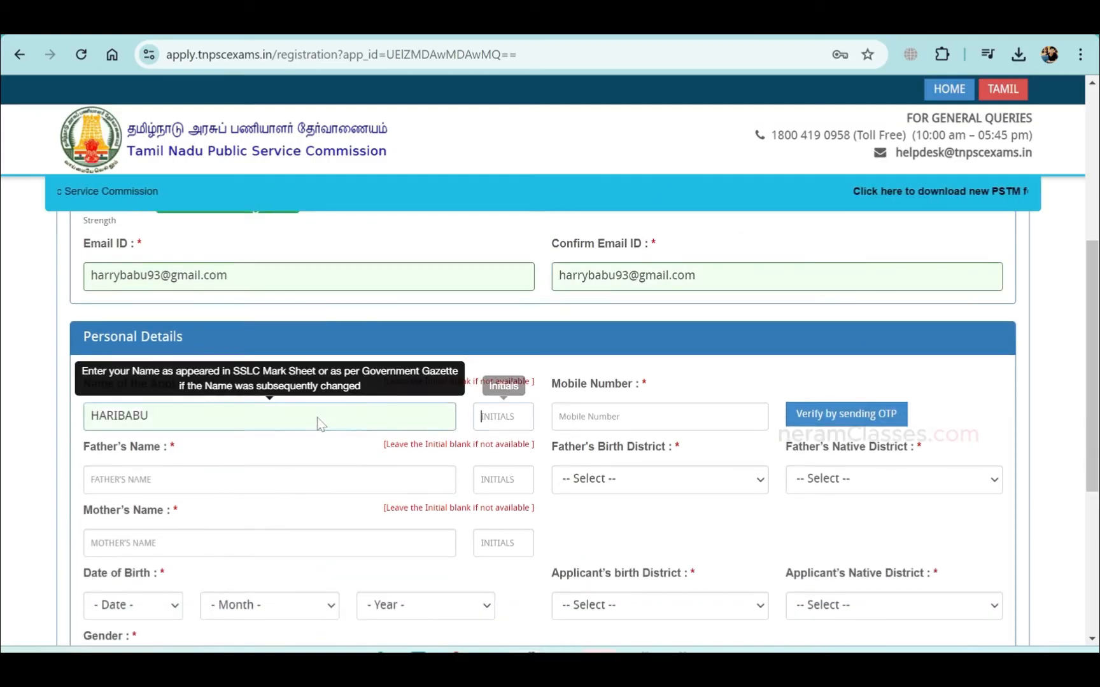
type("M")
Step: Enter the applicant's mobile number and verify it with the received OTP
left_click(636, 425)
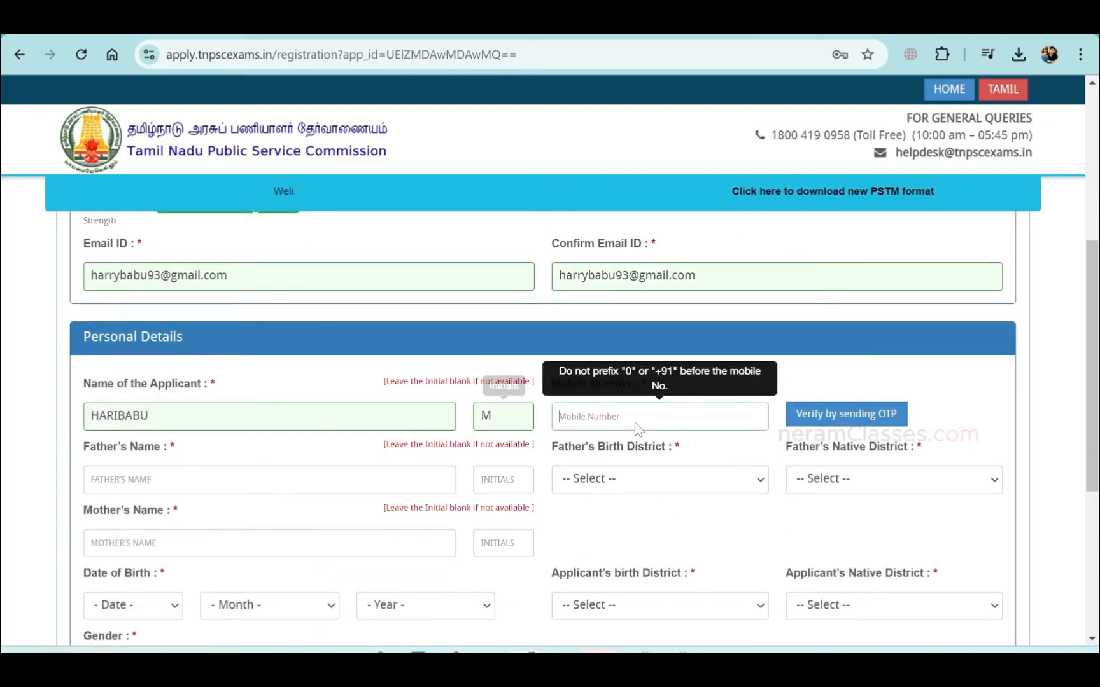
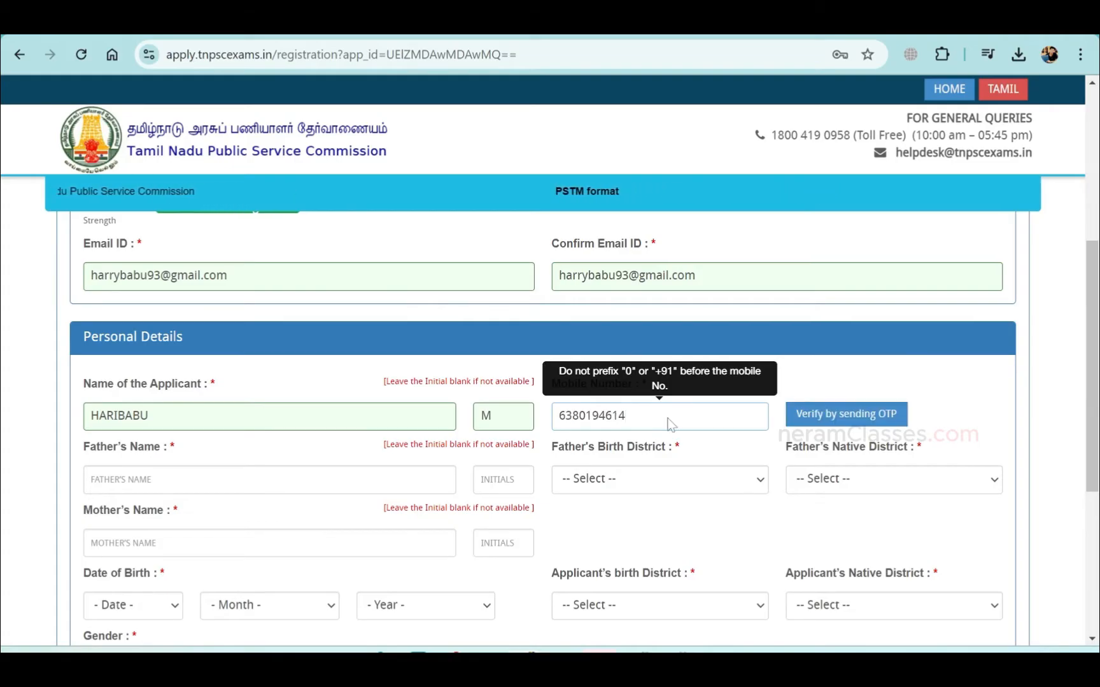
left_click(812, 422)
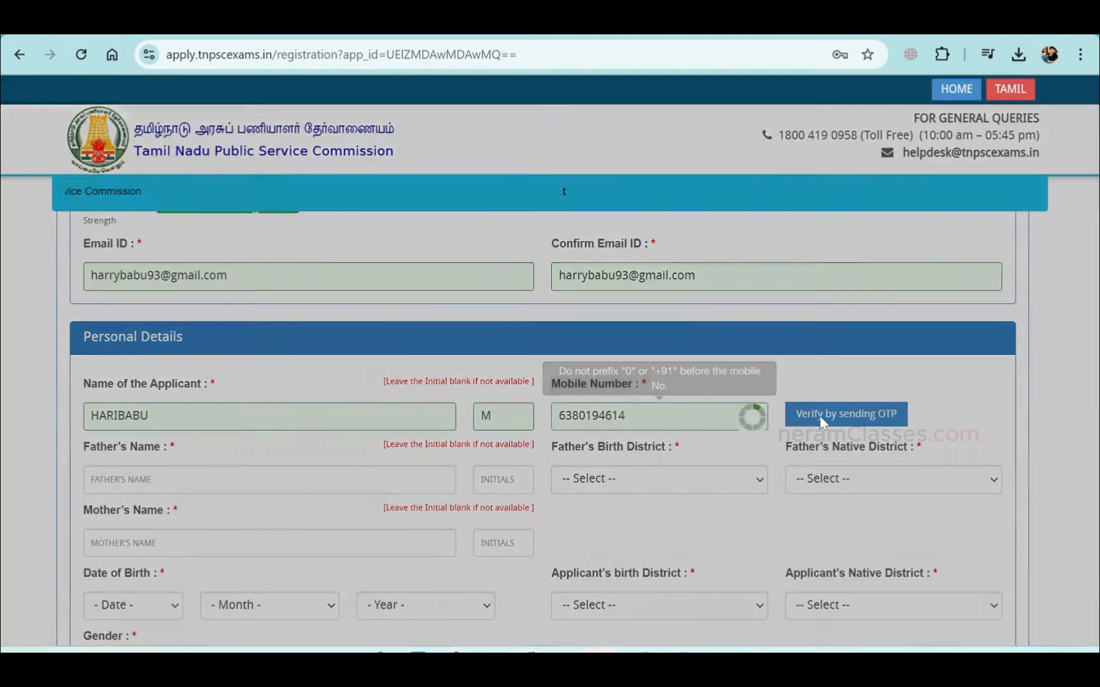
left_click(754, 277)
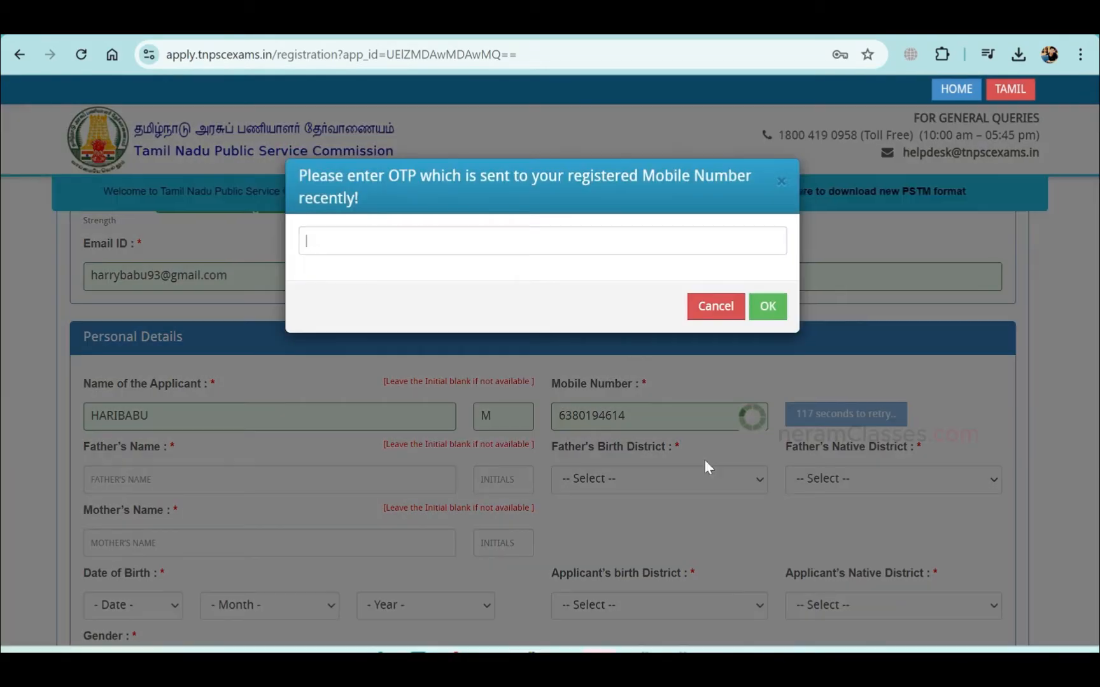
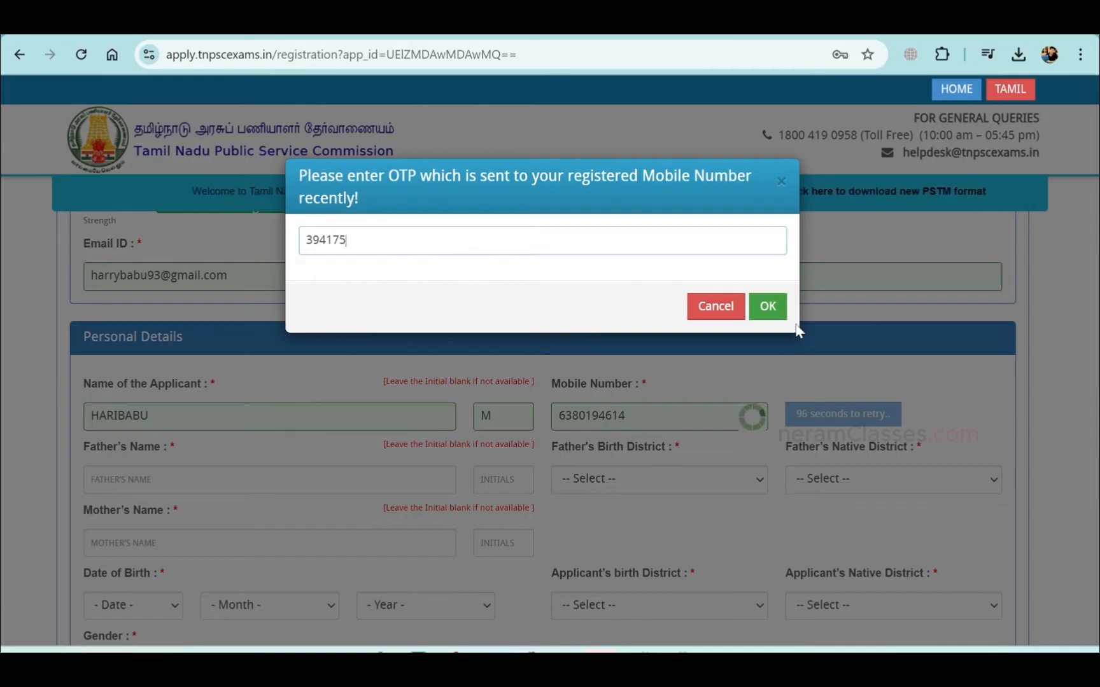
left_click(769, 308)
Step: Enter the father's name and initial, with Pudukottai as his birth and native district
left_click(244, 469)
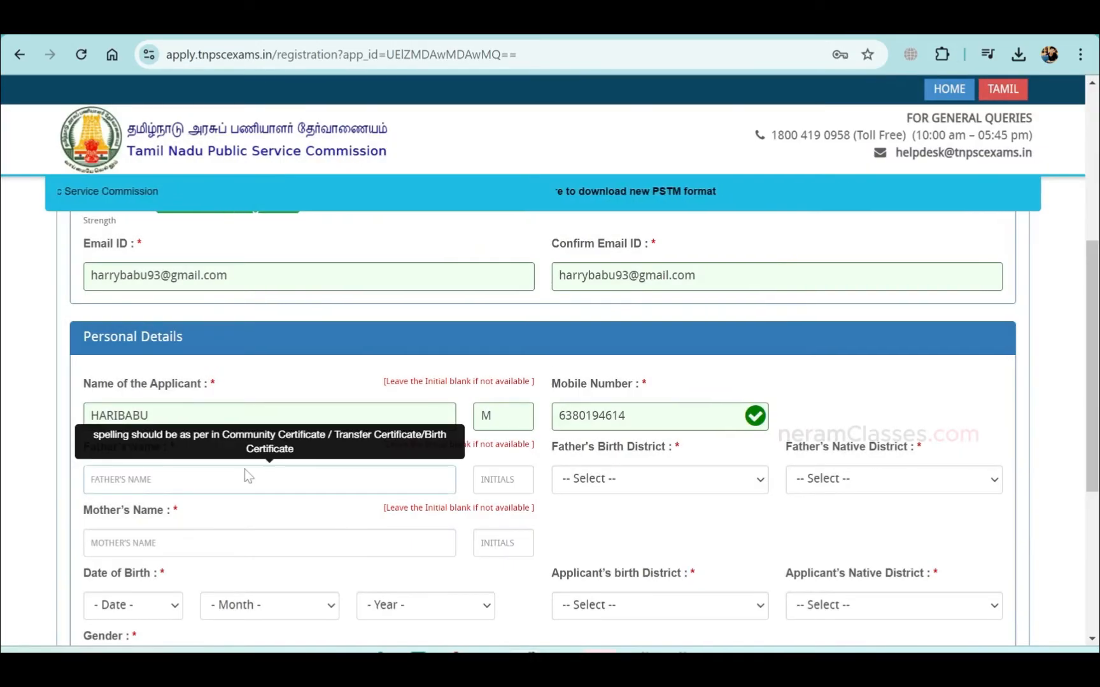
type("MANOHARAN")
key("Tab")
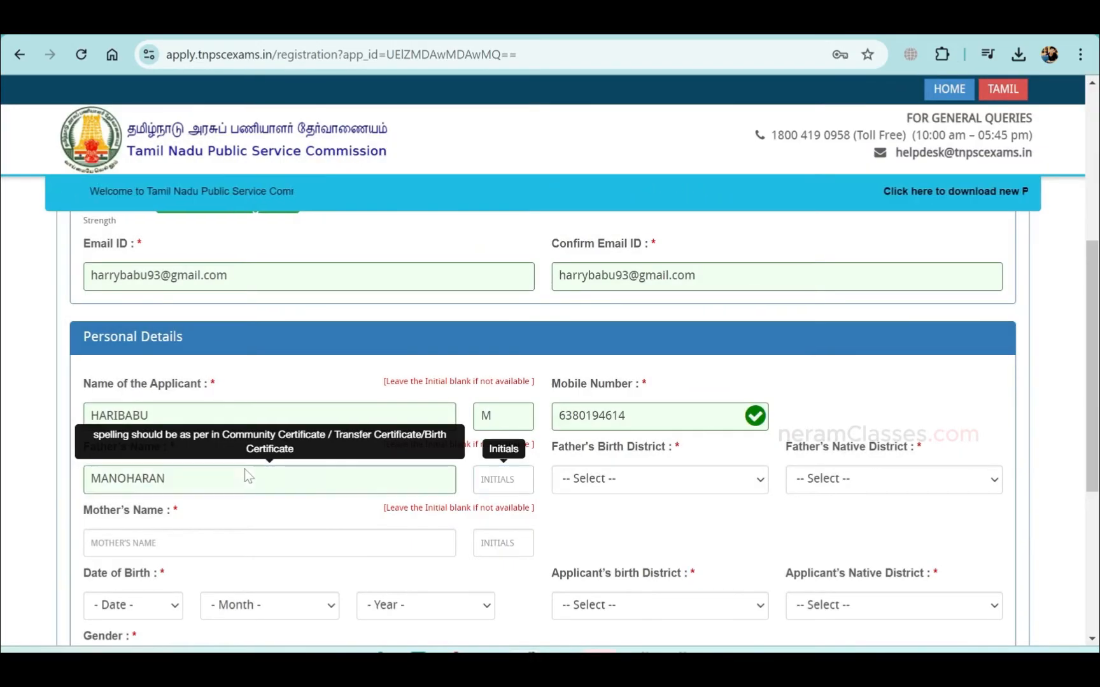
type("S")
left_click(628, 482)
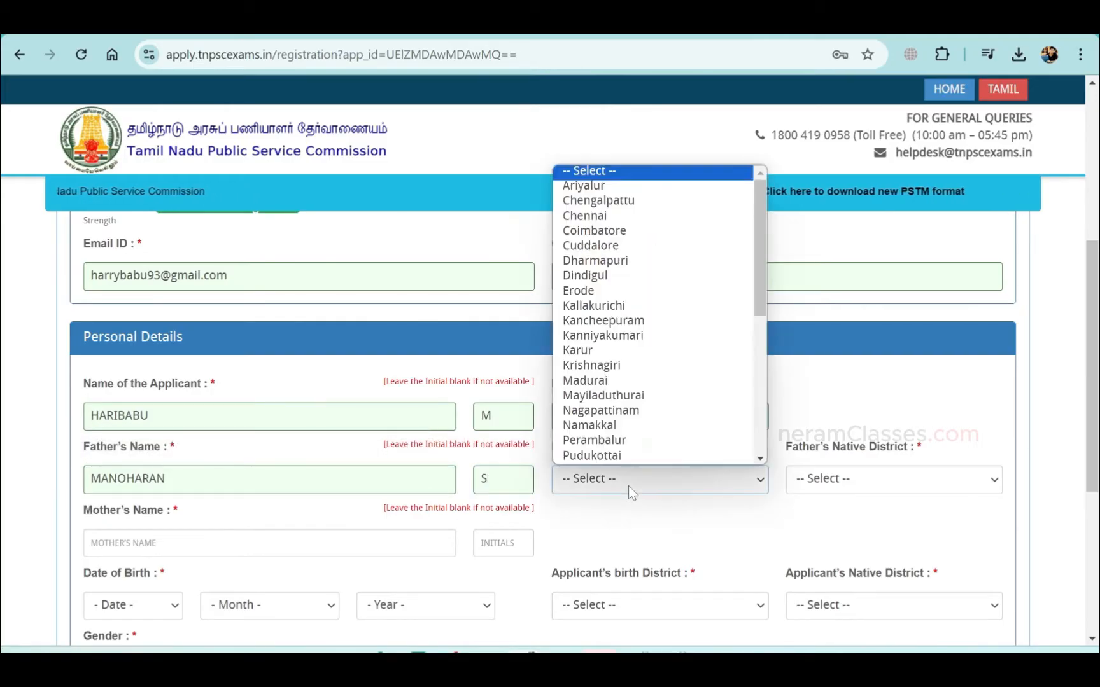
left_click(633, 454)
left_click(868, 480)
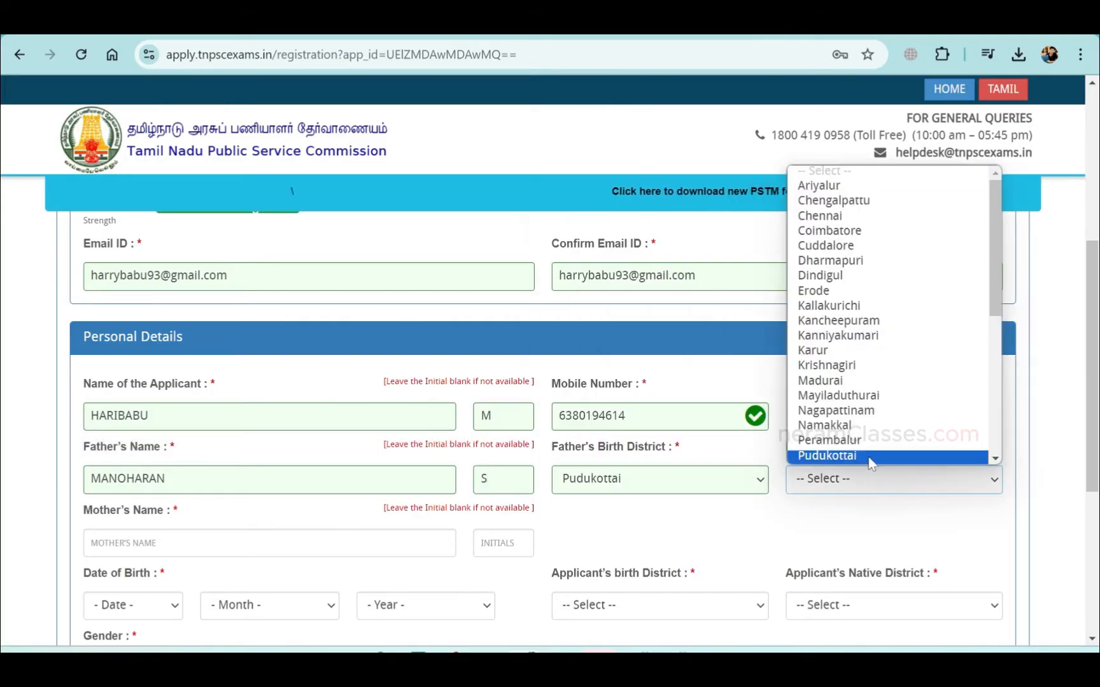
left_click(866, 454)
Step: Enter the mother's name and her initial
left_click(270, 549)
type("PADMAVATHY")
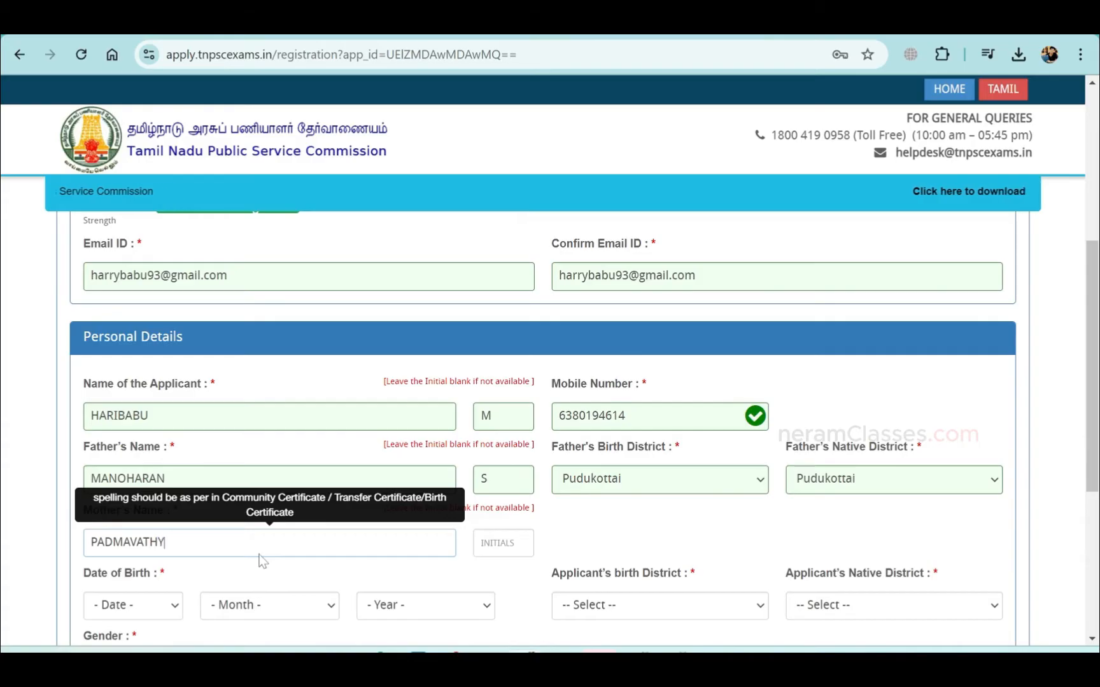
key("Tab")
type("P")
scroll(177, 590, "down", 1)
left_click(150, 527)
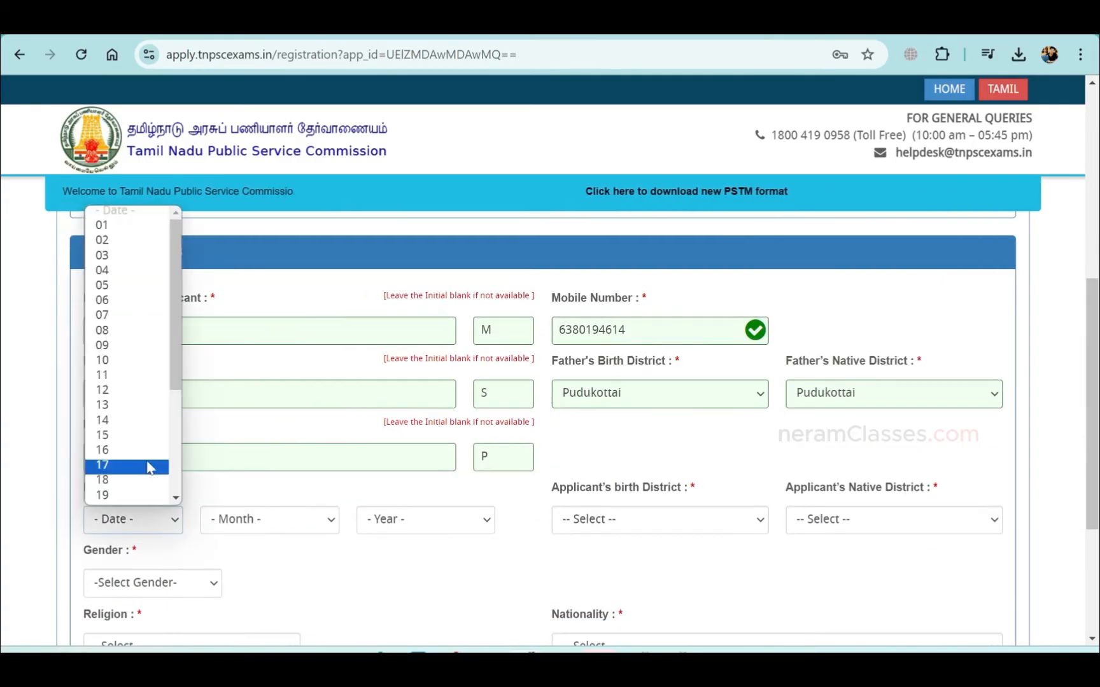
scroll(150, 468, "down", 3)
left_click(128, 390)
left_click(269, 520)
left_click(250, 402)
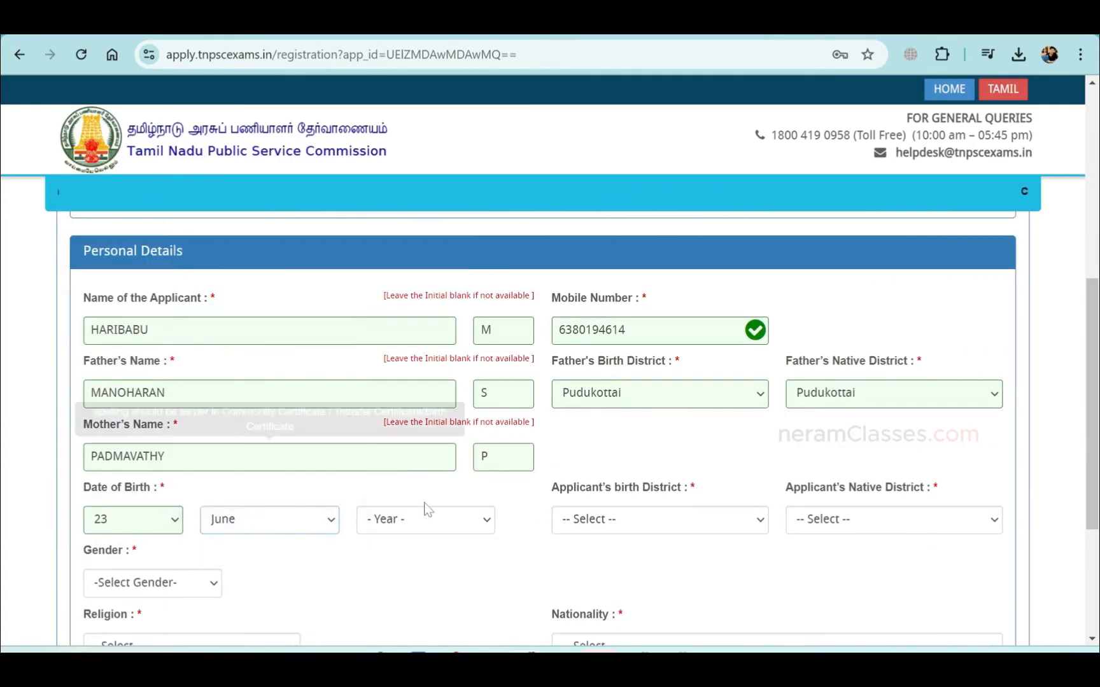
left_click(427, 509)
left_click(415, 304)
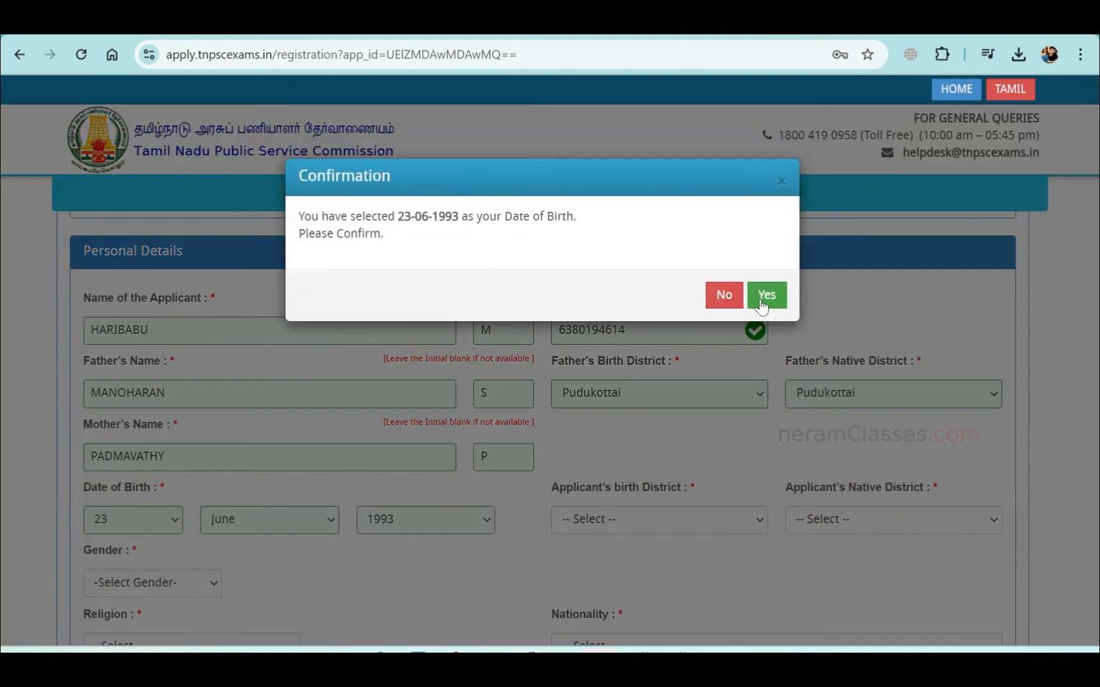
left_click(765, 297)
Step: Set both the applicant's birth district and native district to Pudukottai
left_click(668, 515)
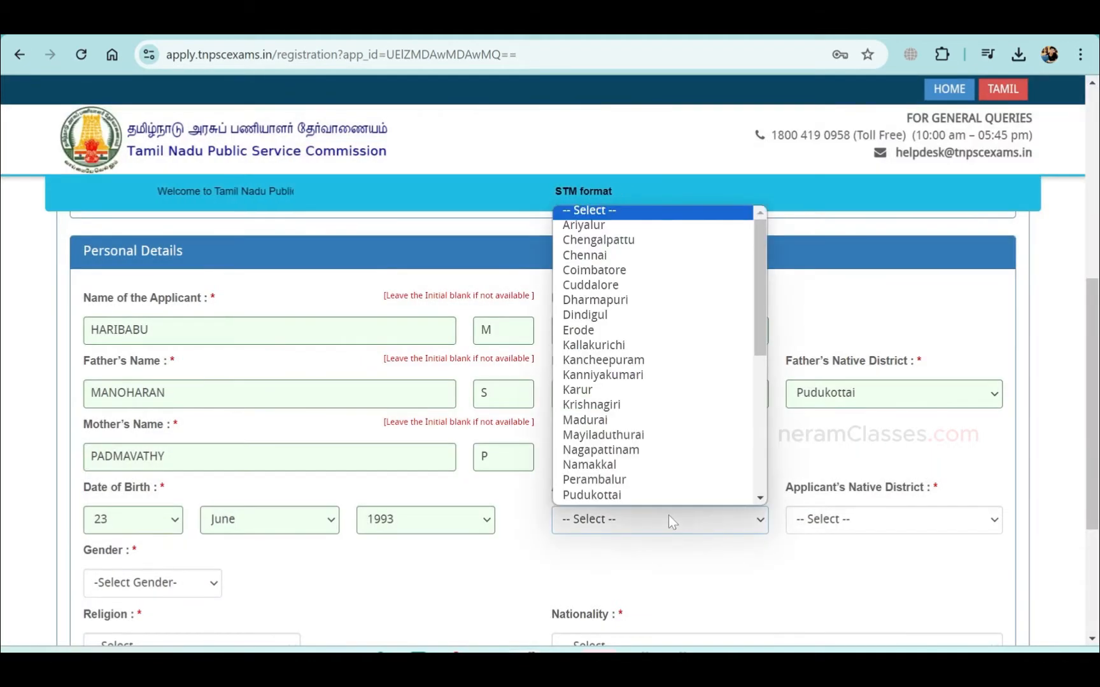
left_click(665, 495)
left_click(879, 519)
left_click(878, 495)
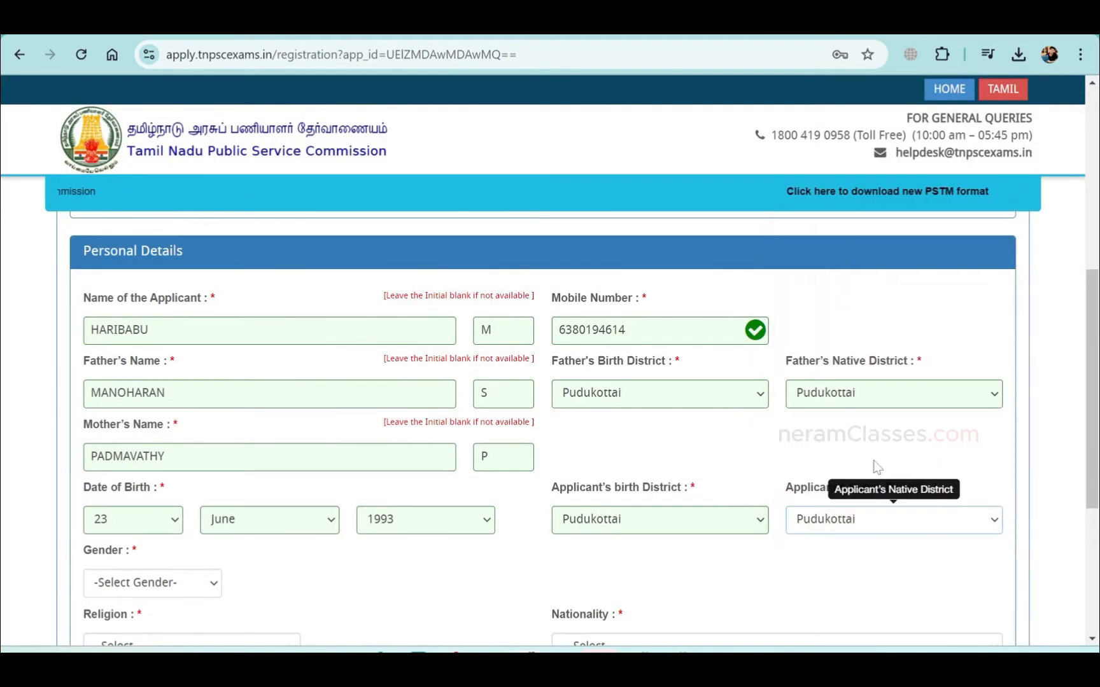
scroll(876, 572, "down", 1)
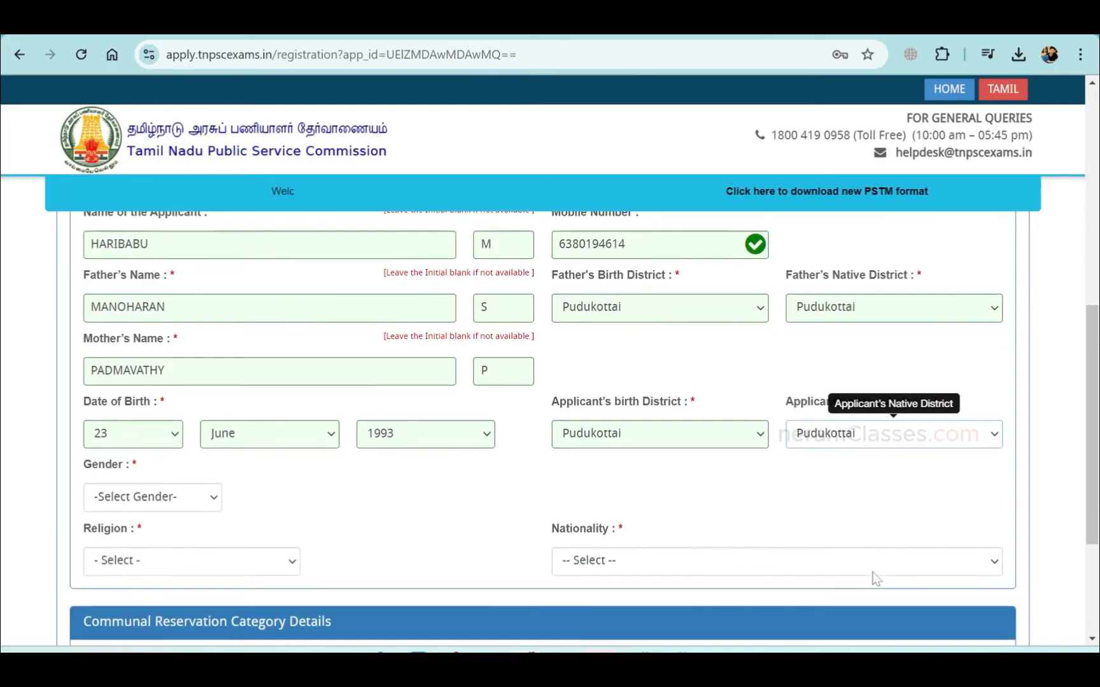
Step: Choose Male as gender, confirming it, and Hindu as religion
left_click(150, 498)
left_click(147, 533)
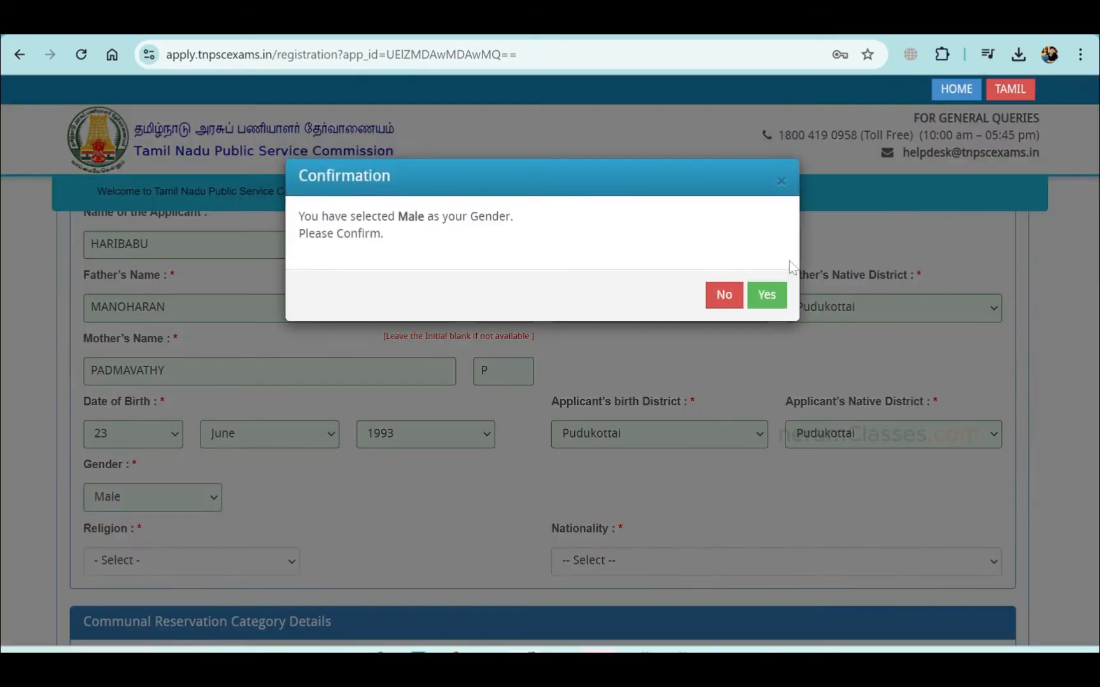
left_click(762, 305)
left_click(238, 555)
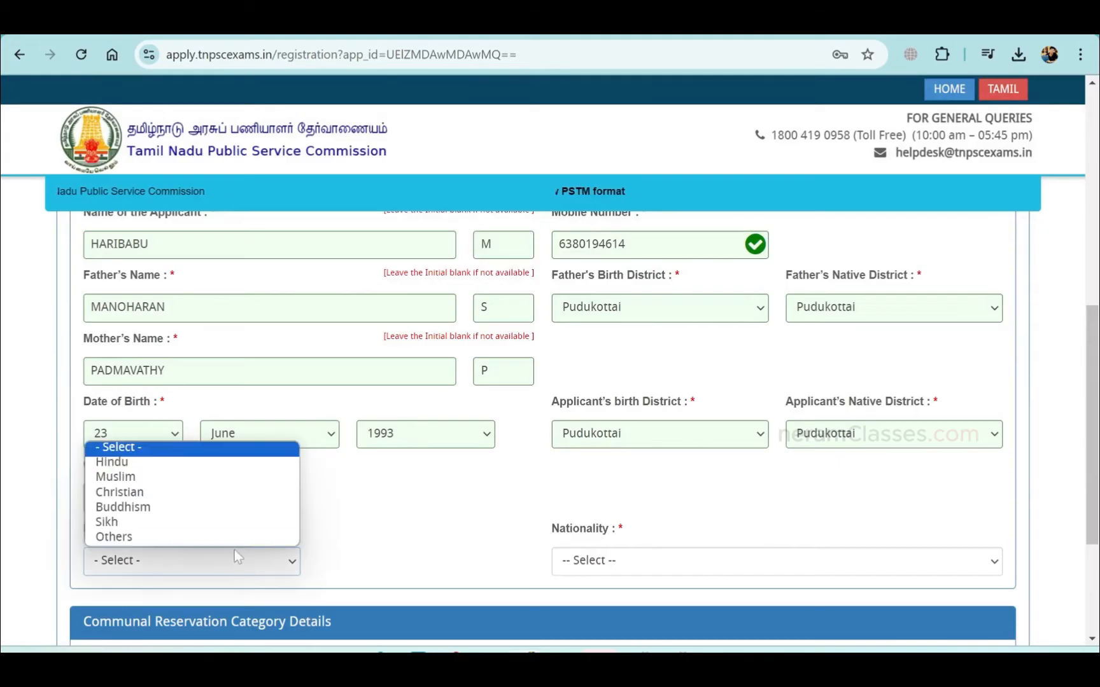
left_click(224, 462)
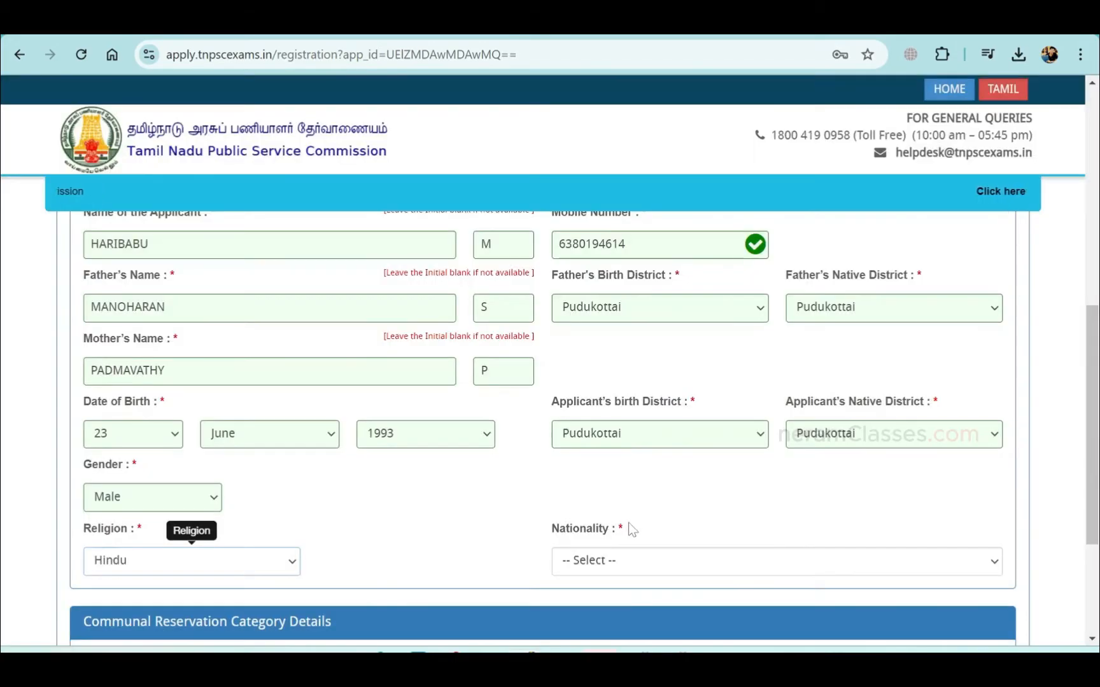
scroll(628, 523, "down", 1)
Step: Set nationality to Citizen of India and opt for Communal Reservation Category
left_click(658, 478)
left_click(659, 512)
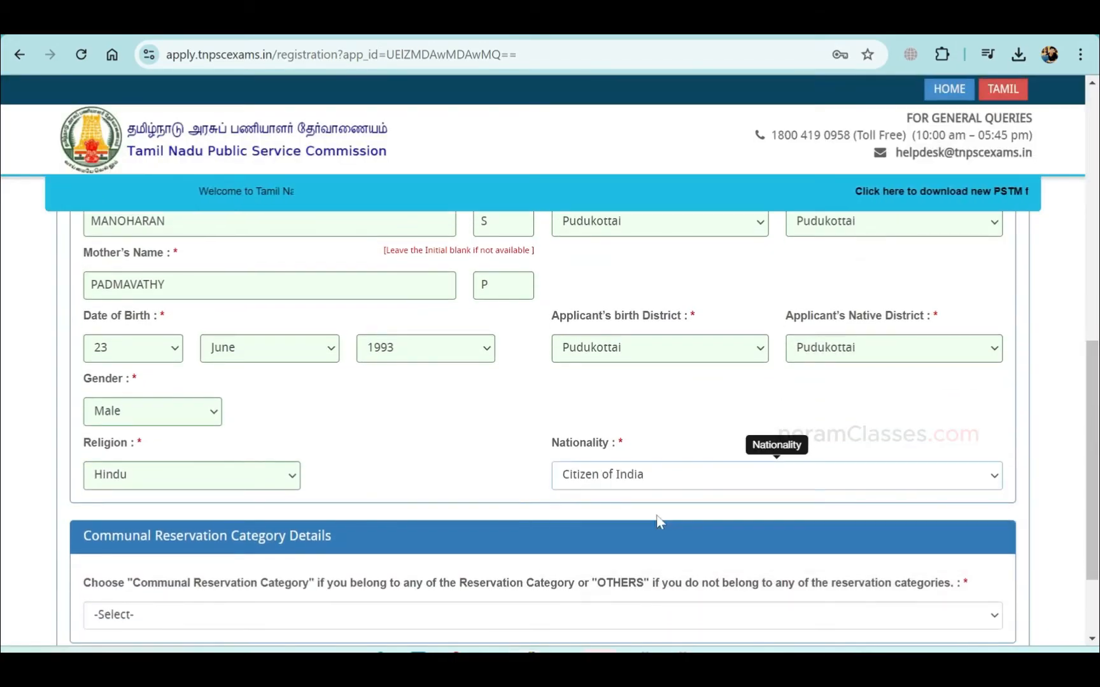
scroll(475, 508, "down", 2)
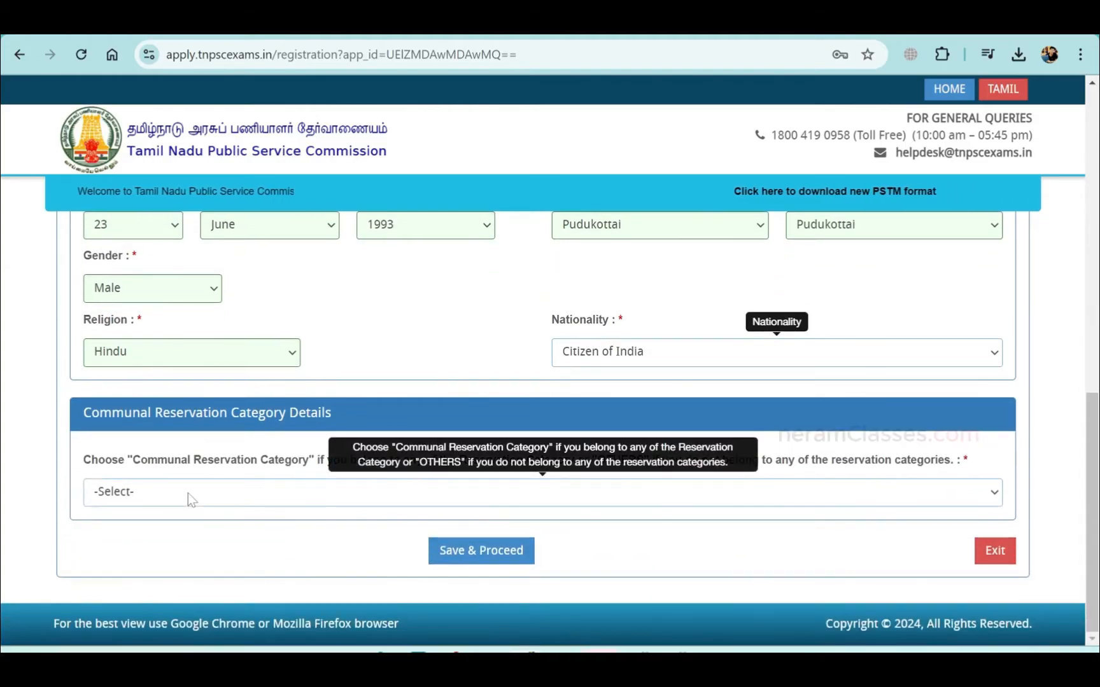
left_click(188, 493)
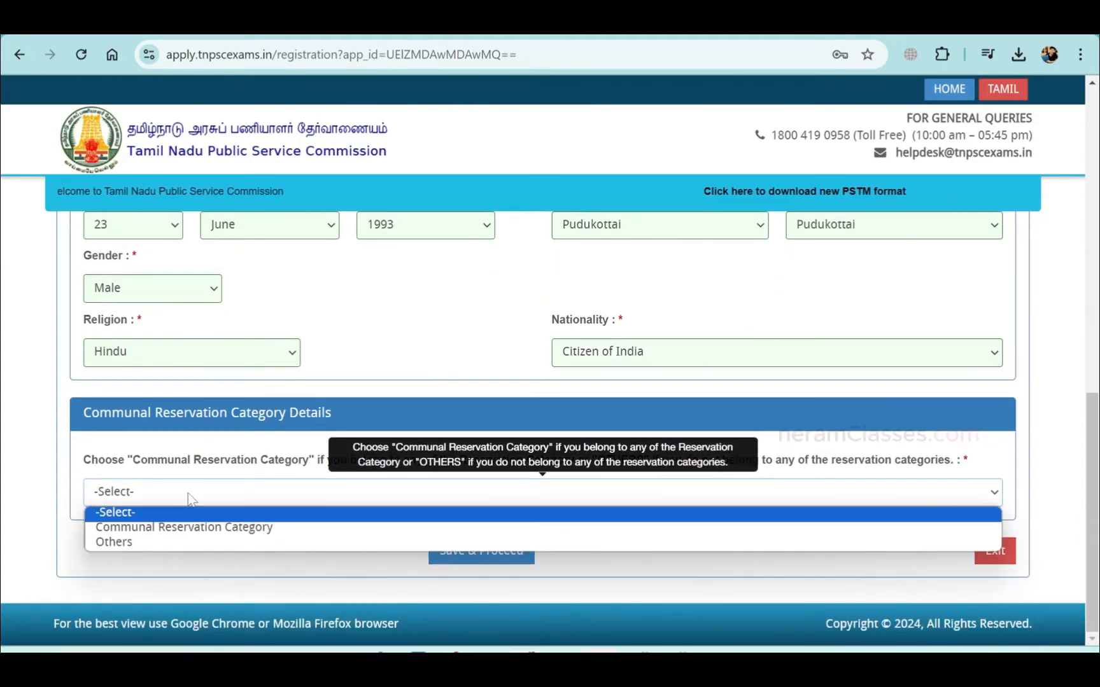
left_click(204, 532)
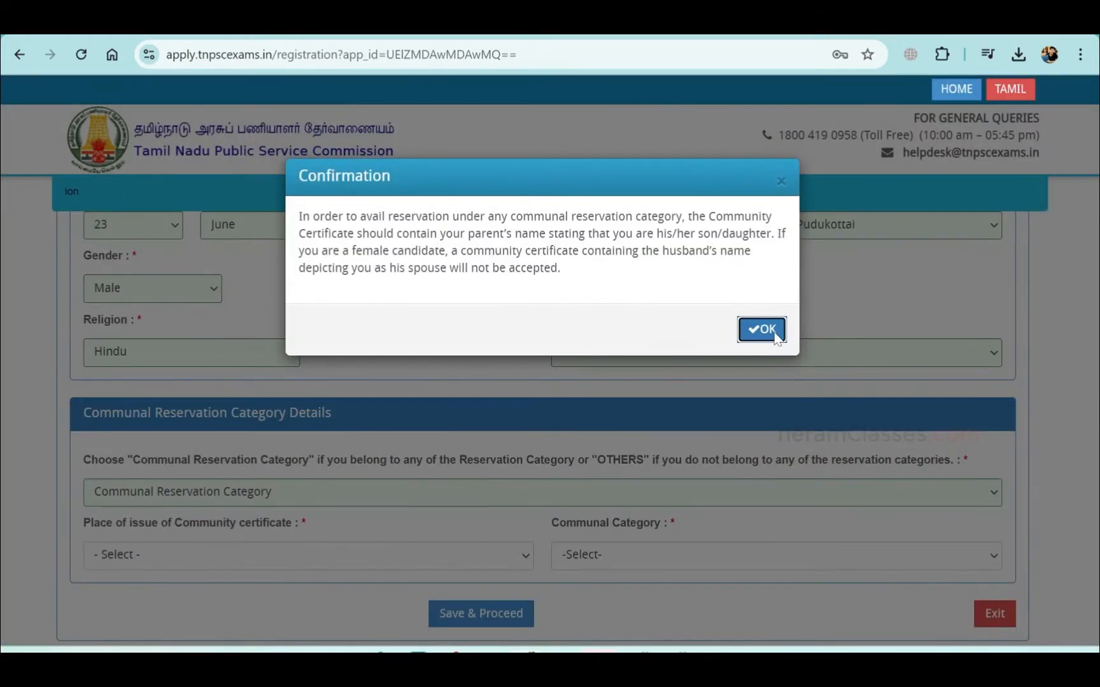
Step: Acknowledge the community certificate notice and set the issuing authority to ZONAL DEPUTY TAHSILDAR
left_click(762, 329)
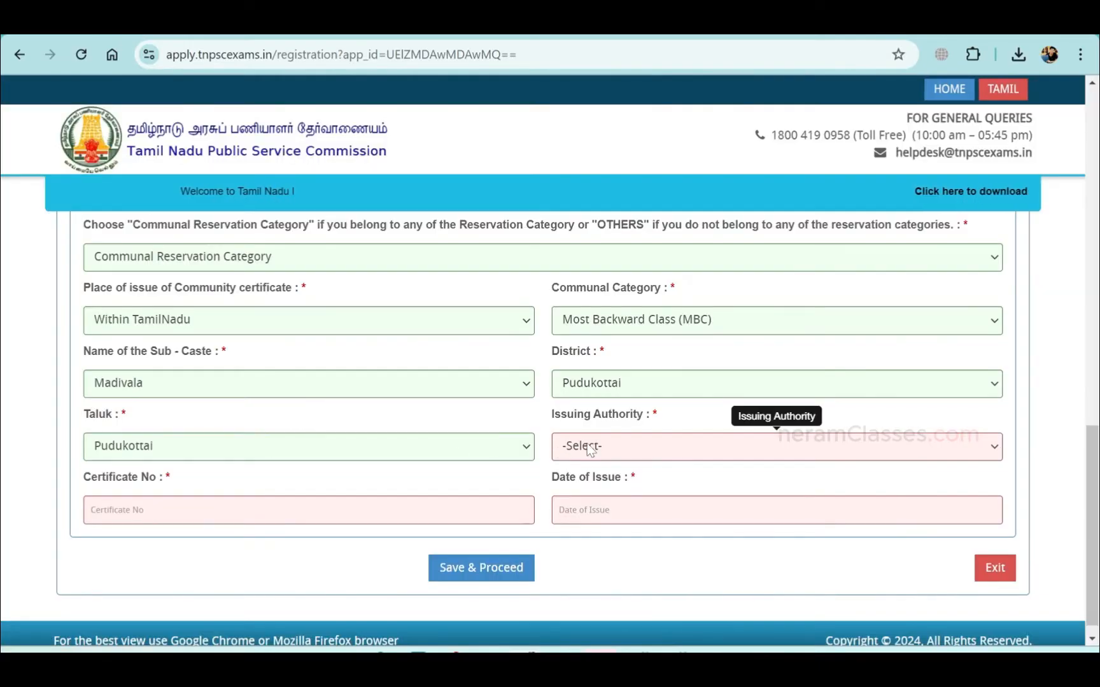
left_click(589, 447)
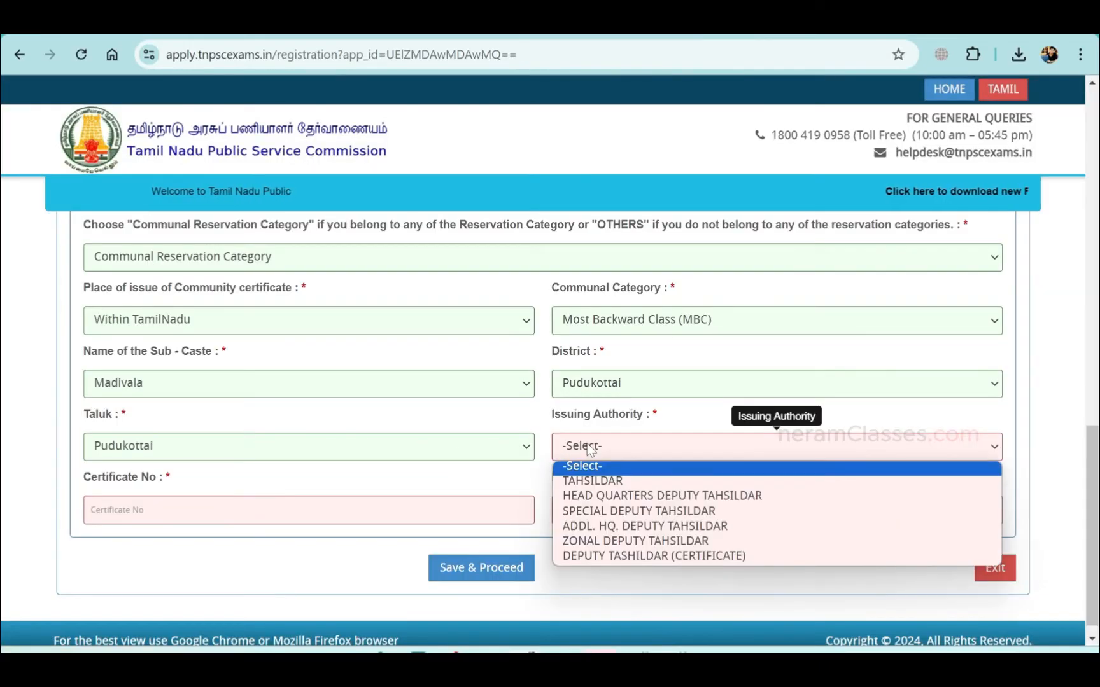
left_click(633, 541)
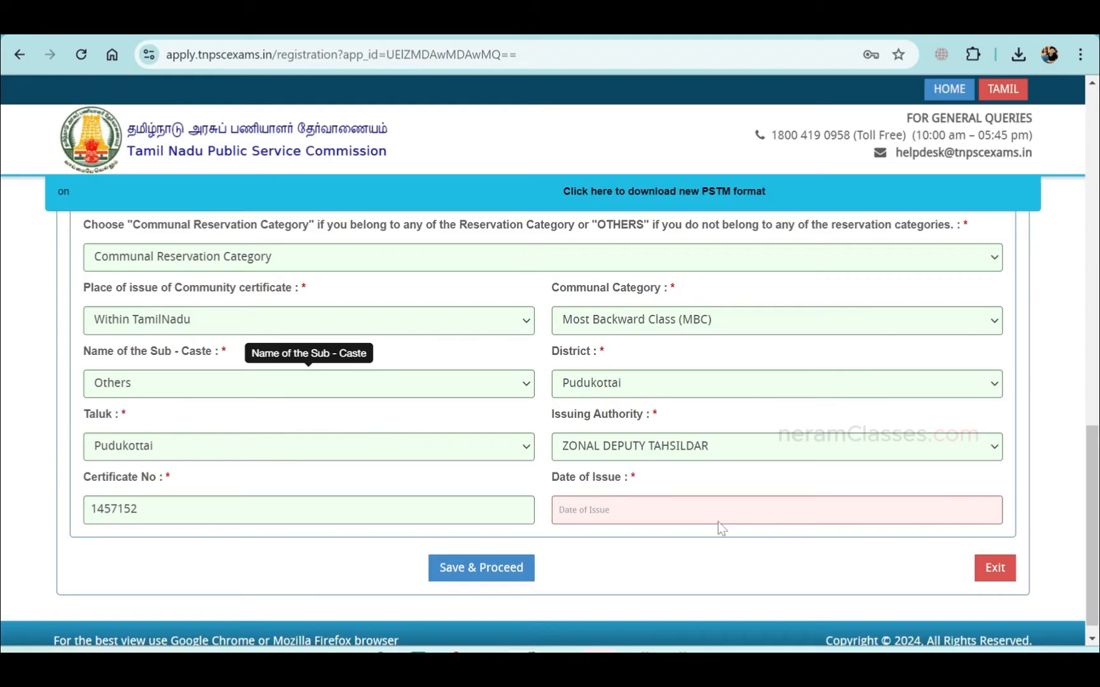
Step: Set the community certificate's date of issue to 19-07-2010
left_click(710, 513)
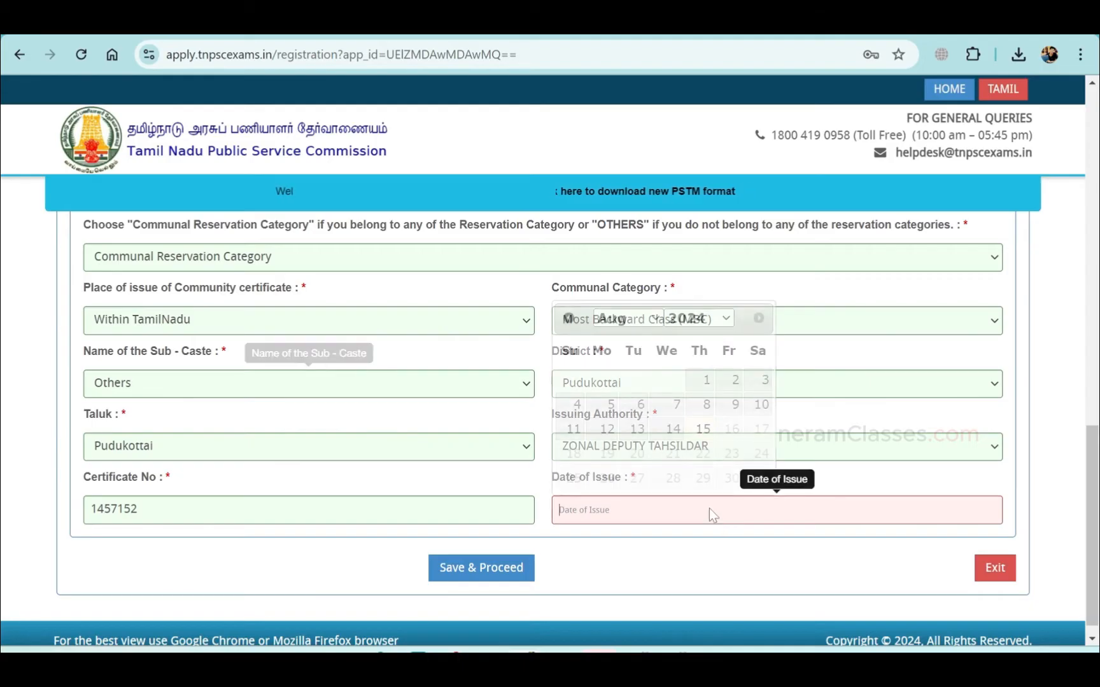
left_click(698, 317)
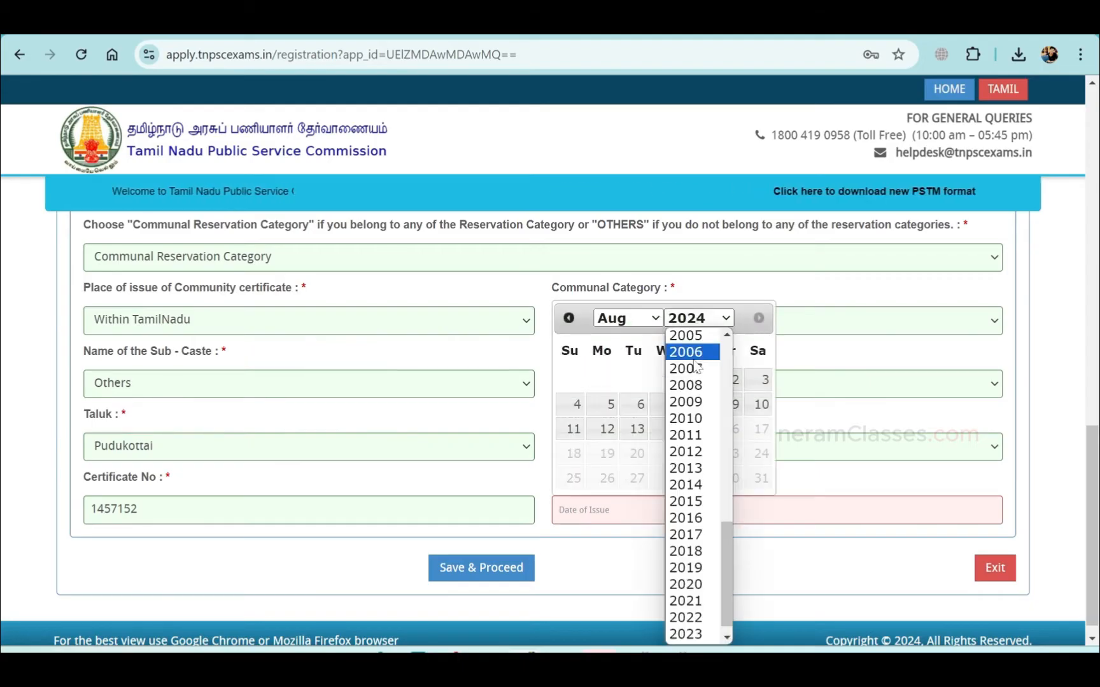
left_click(688, 418)
left_click(655, 318)
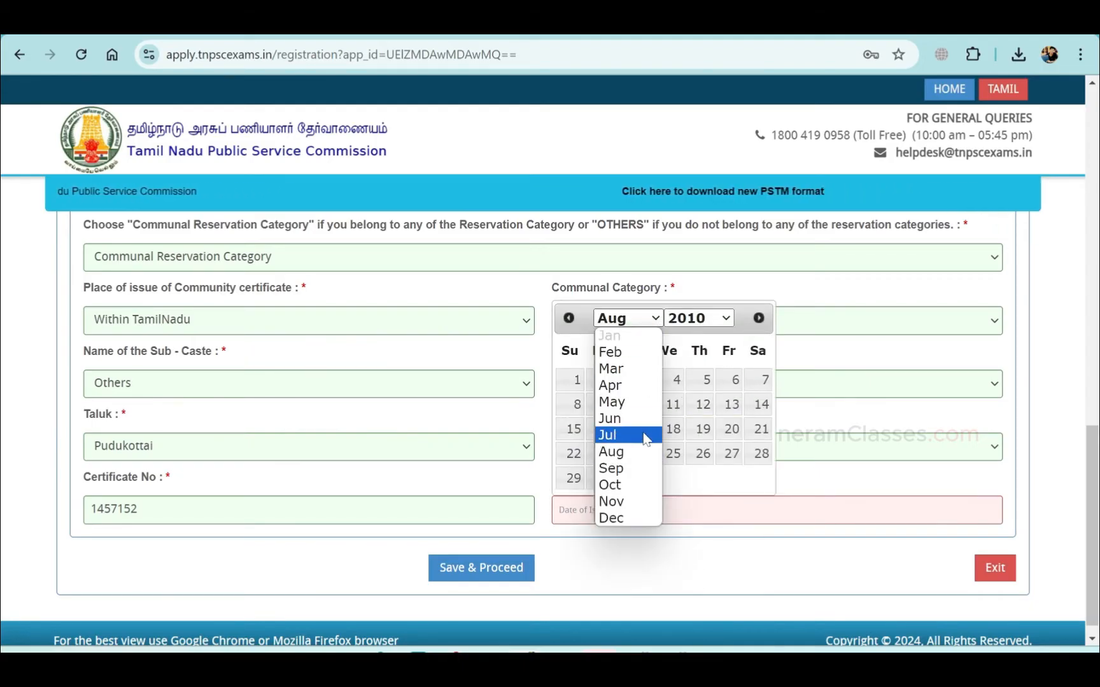
left_click(615, 435)
left_click(608, 454)
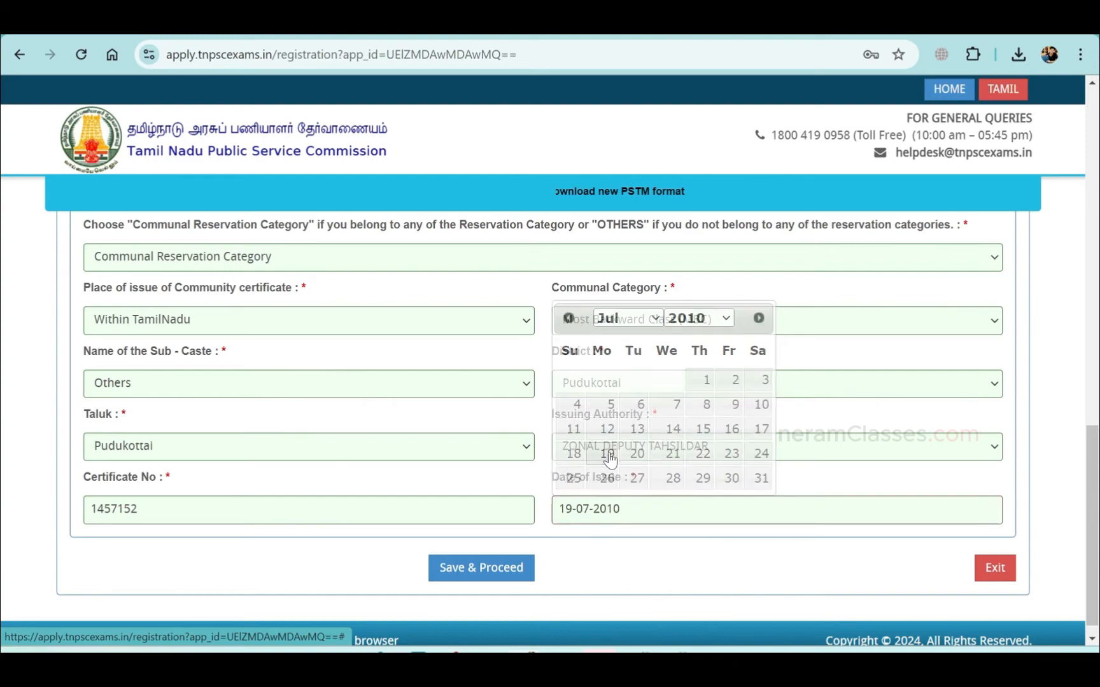
Step: Save the community details, acknowledge the SSLC warning, and enter the SSLC register number
left_click(485, 567)
scroll(182, 369, "down", 3)
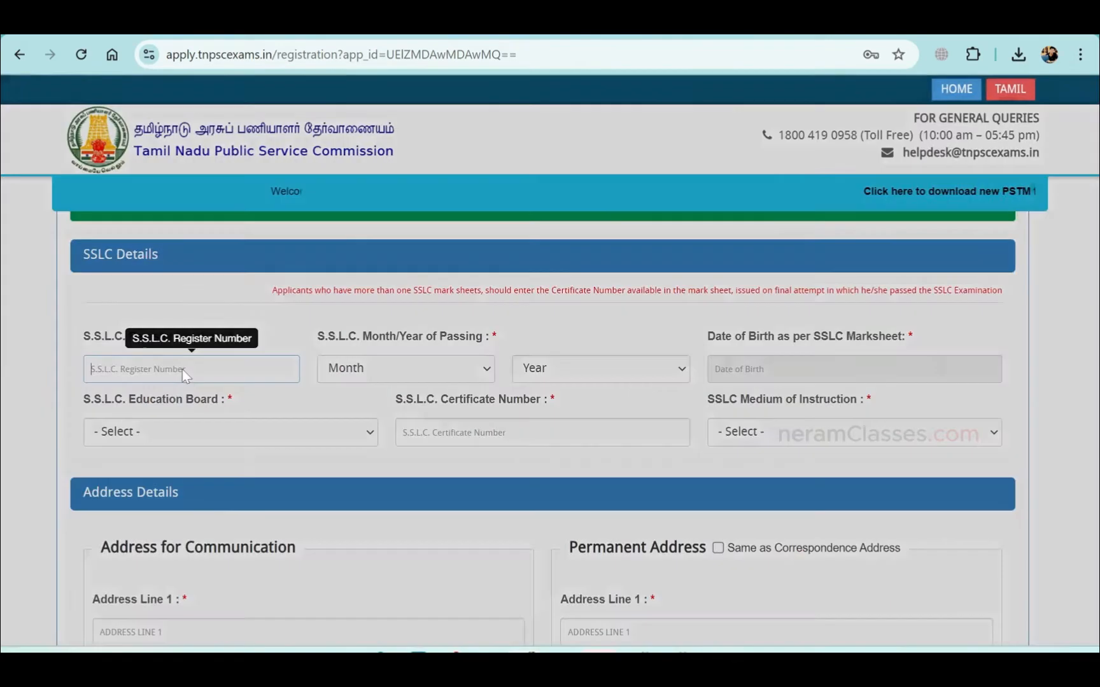
left_click(182, 369)
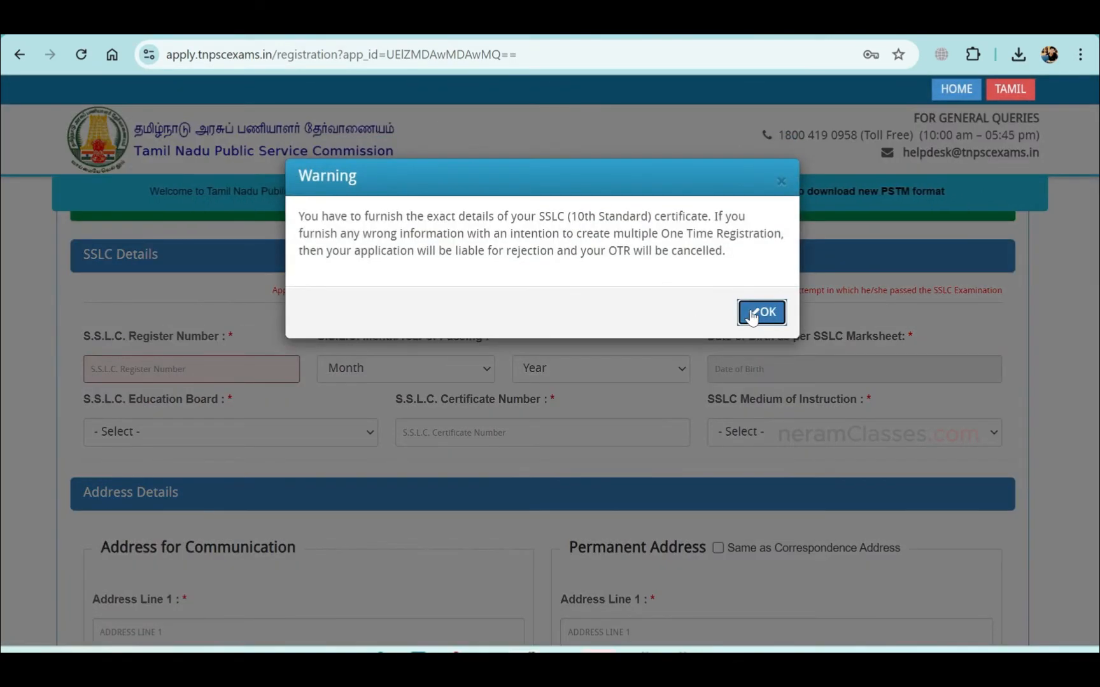
left_click(761, 312)
left_click(209, 374)
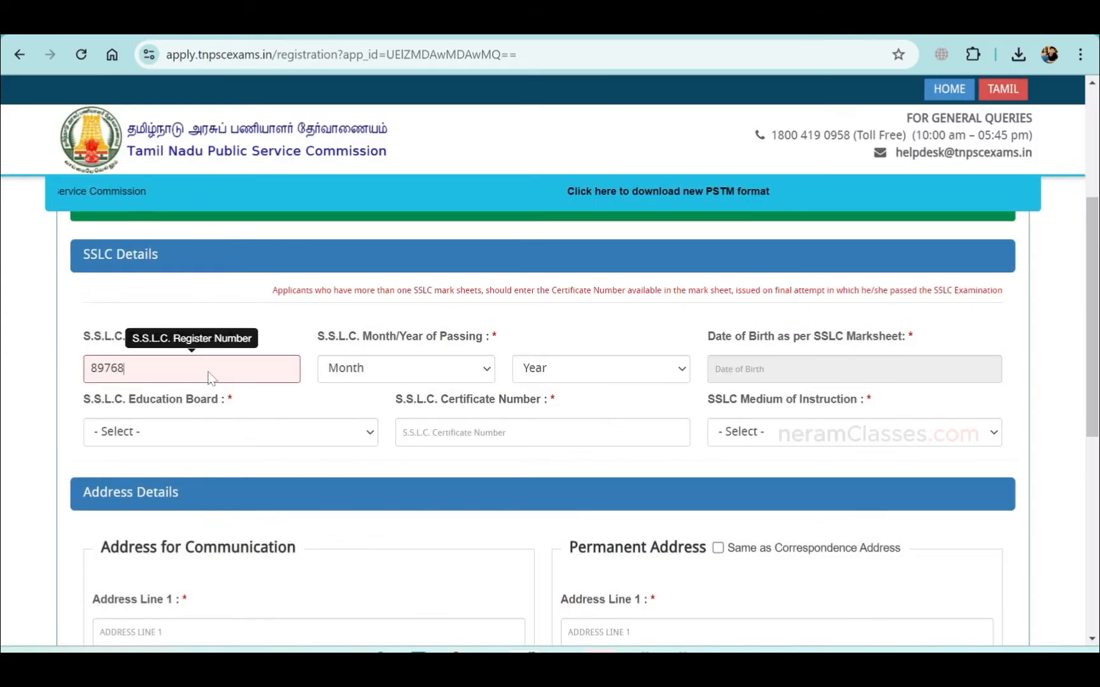
Step: Set SSLC passing date to March 2008, fill the date of birth field, and choose ENGLISH medium
left_click(349, 369)
left_click(356, 431)
left_click(567, 380)
left_click(677, 272)
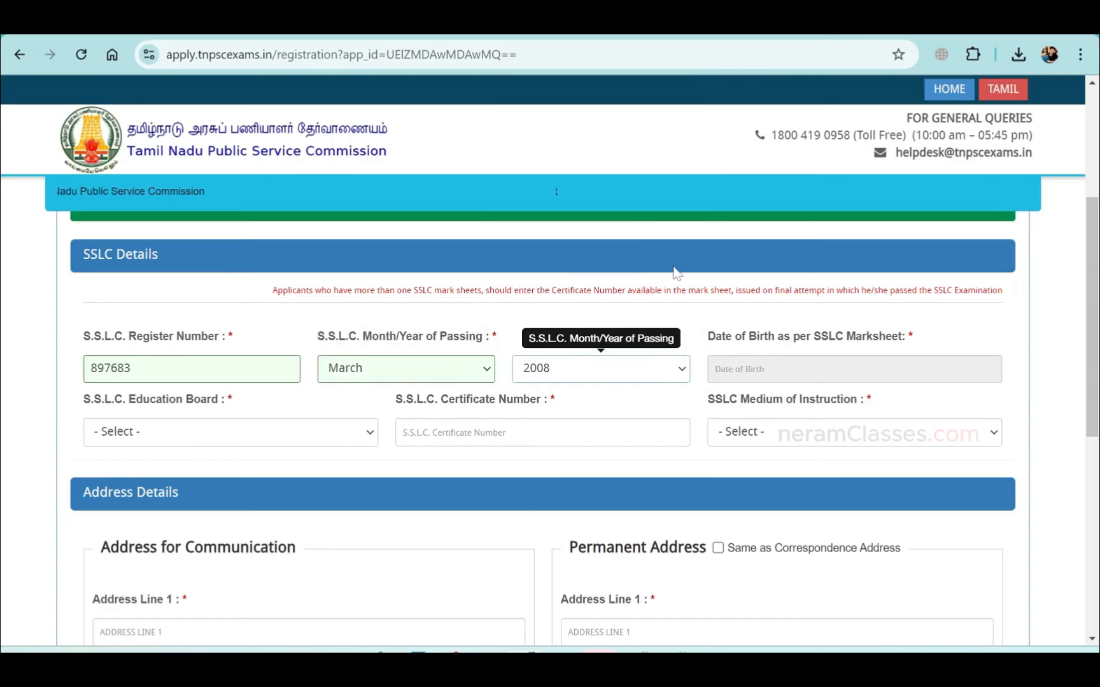
left_click(758, 372)
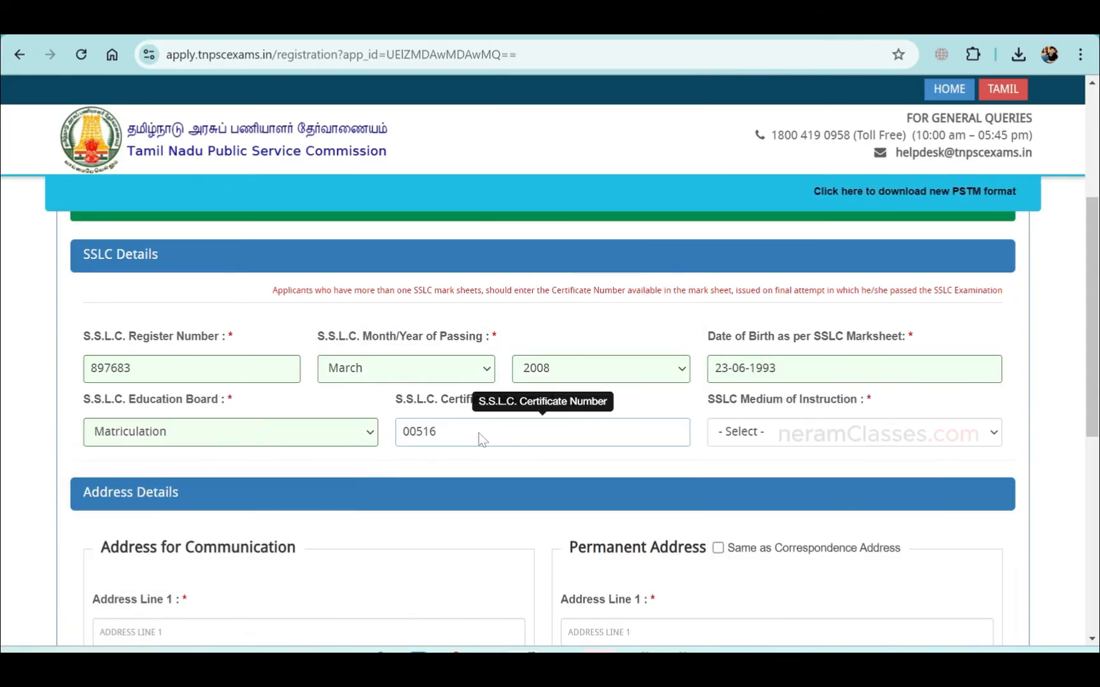
type("87")
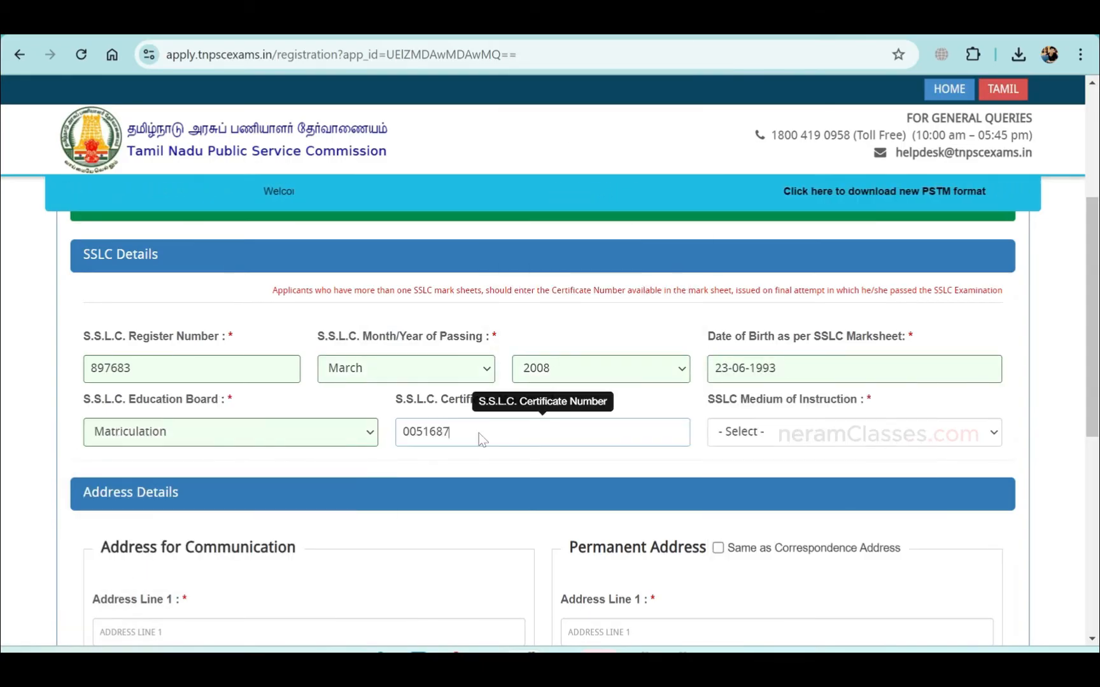
left_click(781, 430)
left_click(779, 480)
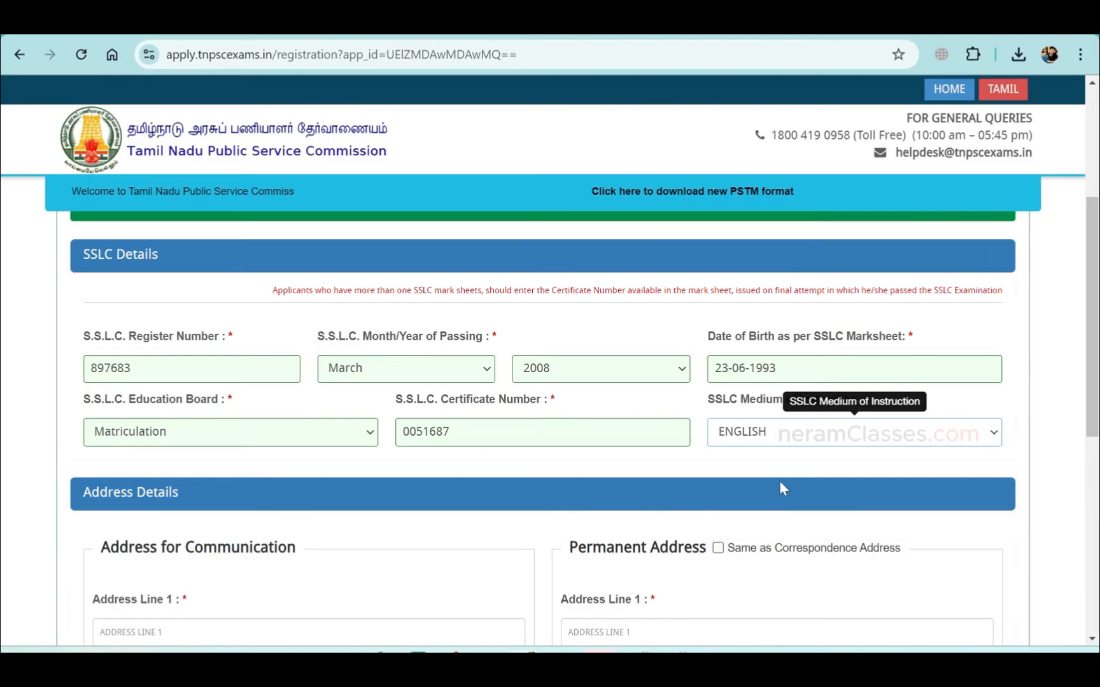
scroll(555, 497, "down", 3)
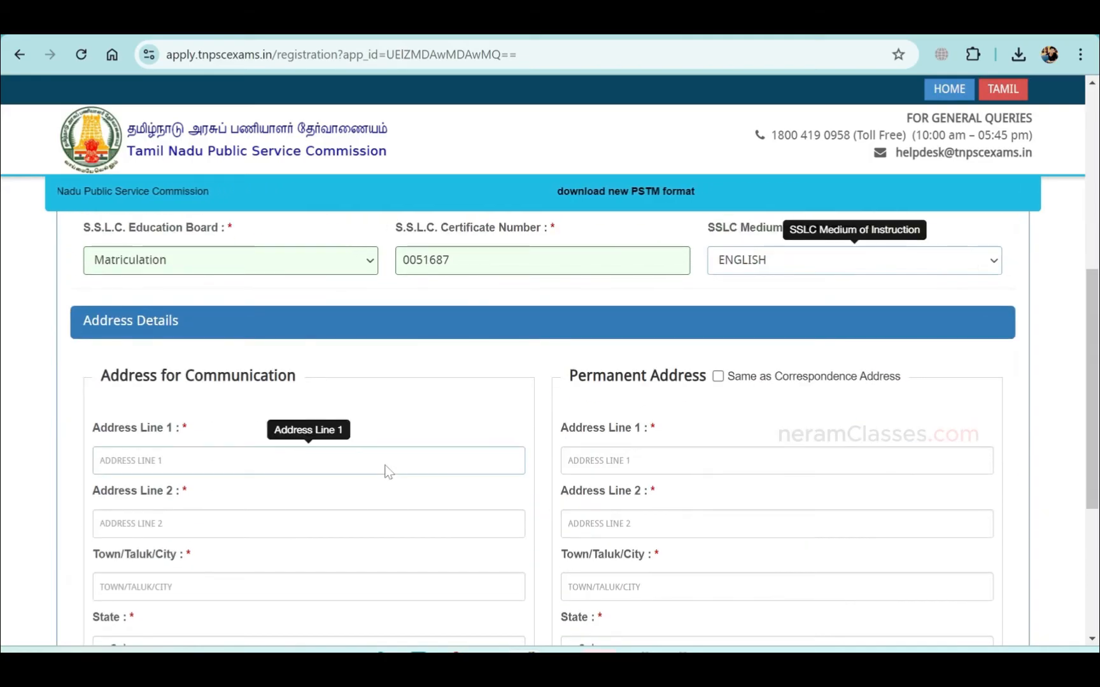
Step: Enter the communication address, copy it to the permanent address, and save the address details
left_click(385, 471)
type("1500")
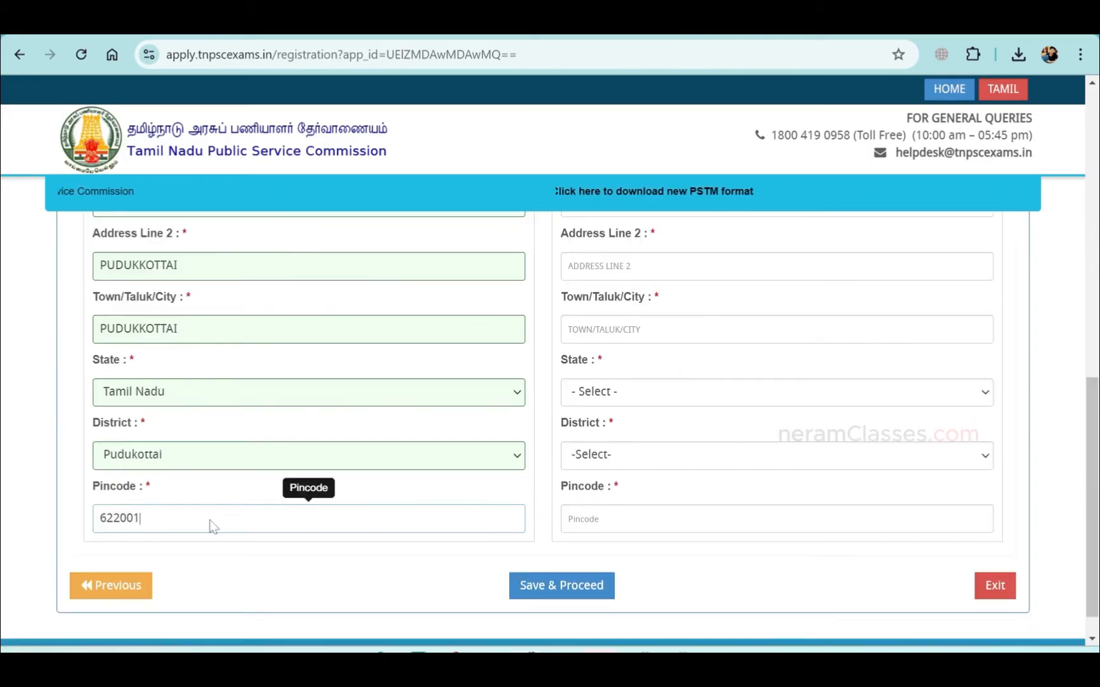
scroll(602, 289, "up", 3)
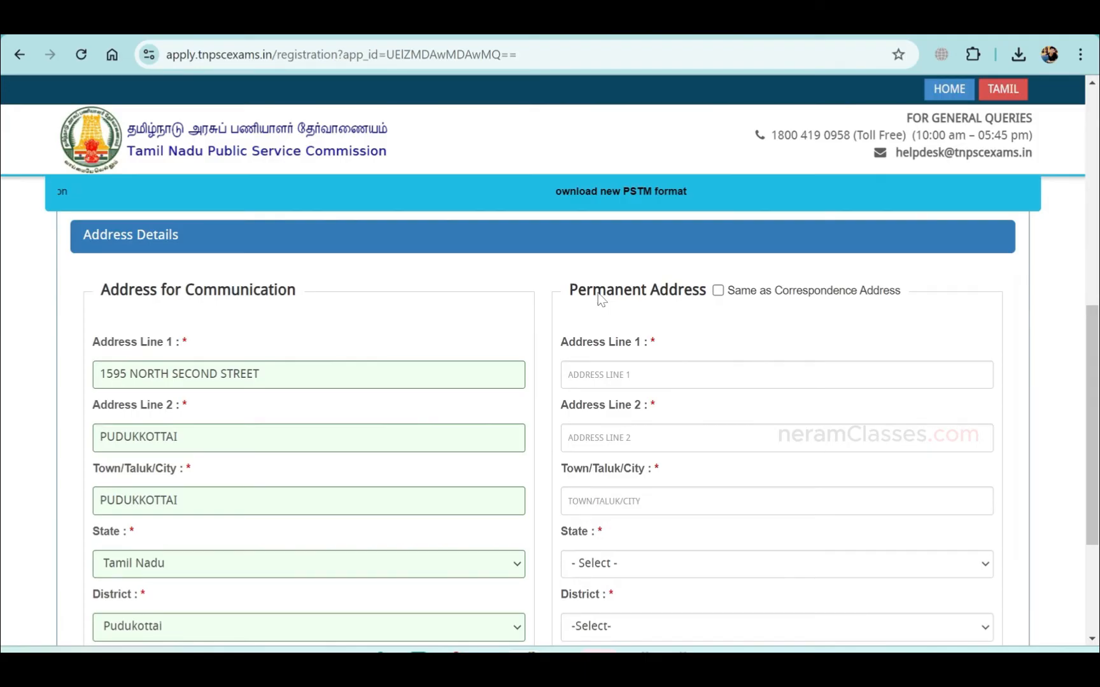
left_click(718, 291)
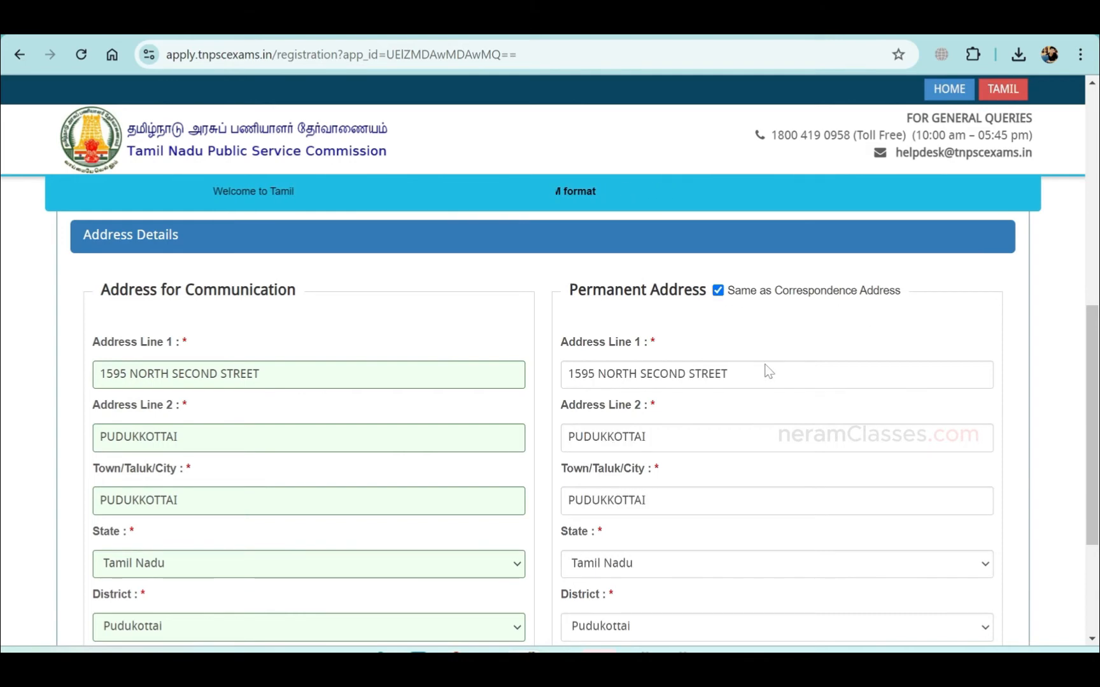
scroll(776, 446, "down", 5)
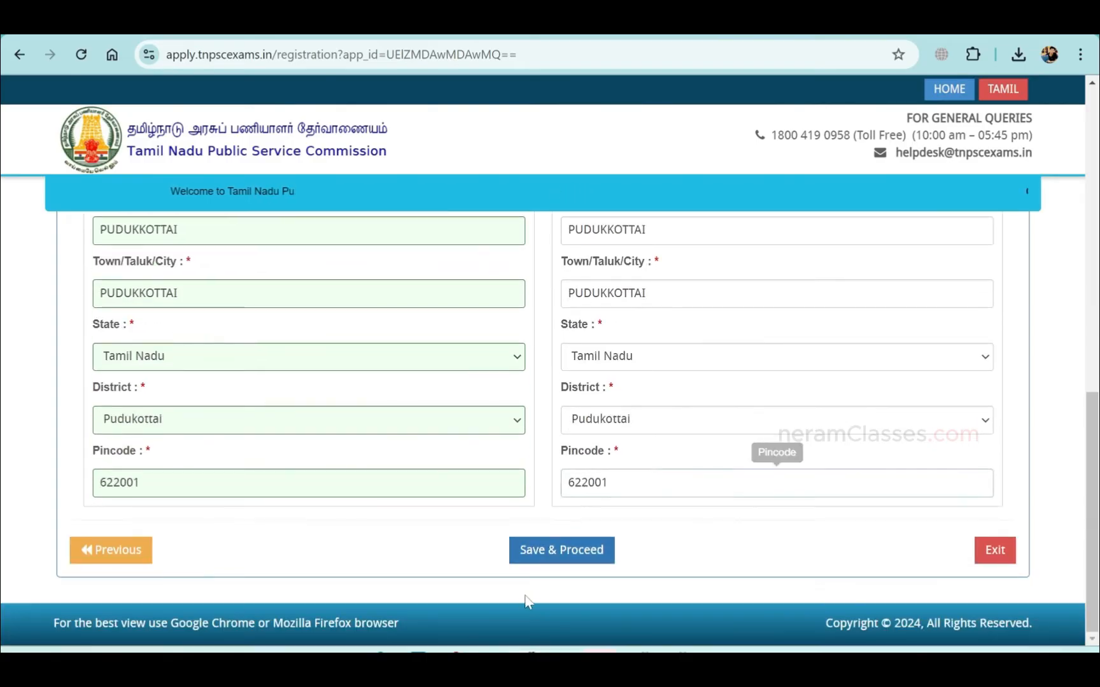
left_click(560, 551)
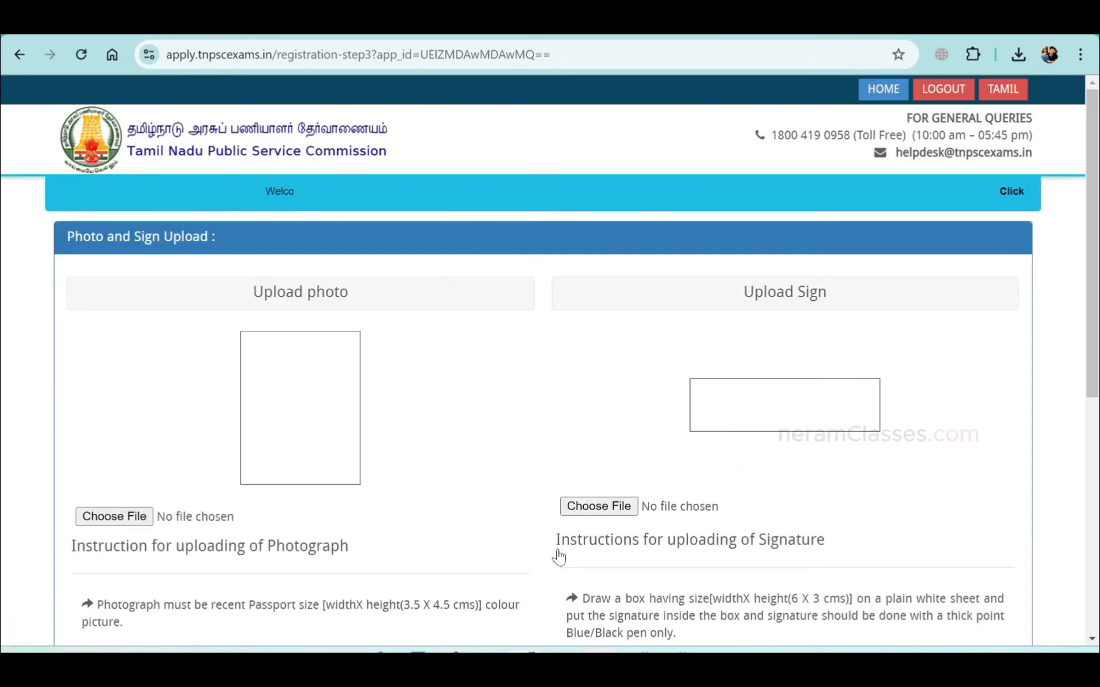
Step: Upload the applicant's passport photograph
scroll(156, 447, "down", 2)
left_click(114, 430)
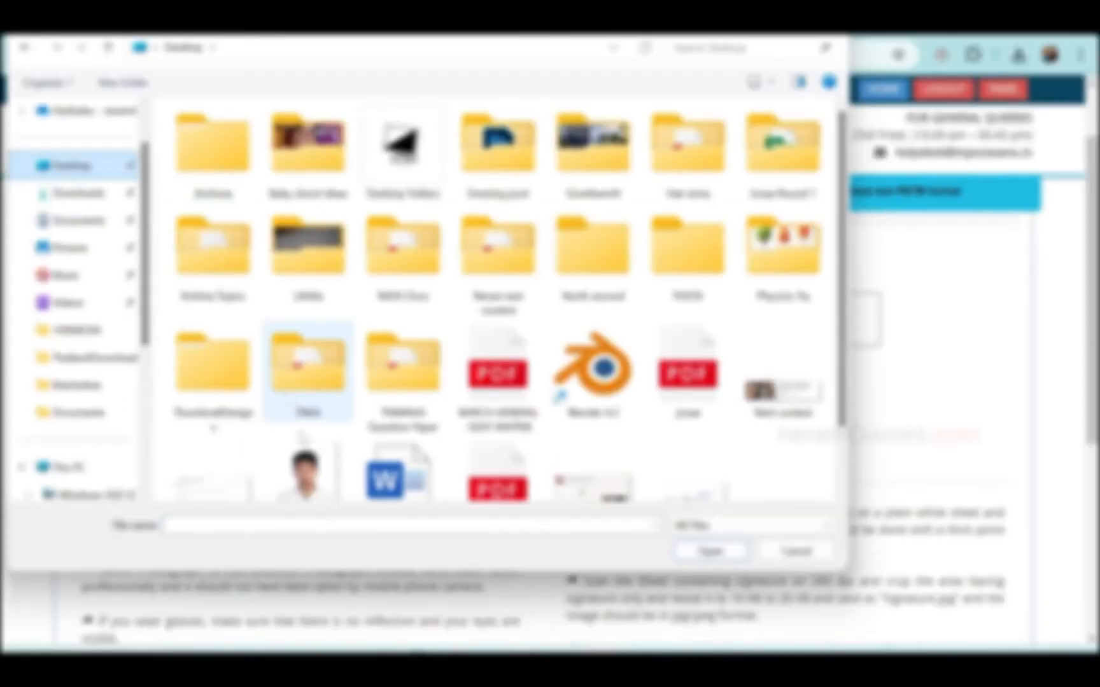
scroll(496, 306, "down", 1)
left_click(304, 417)
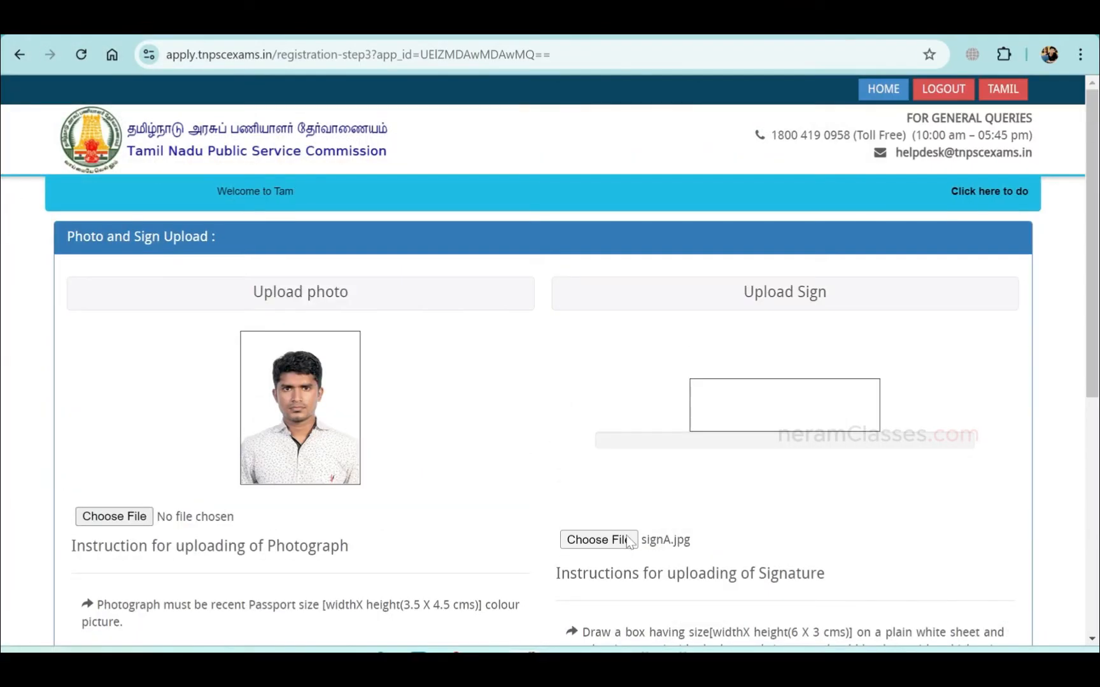
Step: Upload the Signature image and save the uploads to reach the preview
left_click(629, 541)
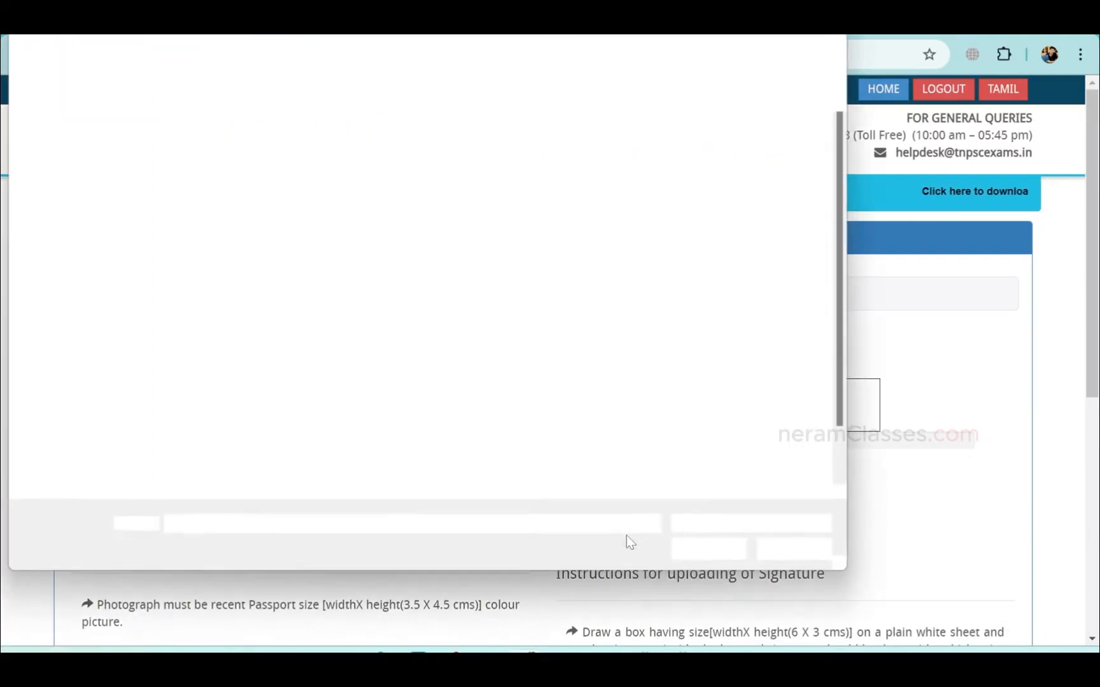
scroll(700, 414, "down", 1)
left_click(770, 446)
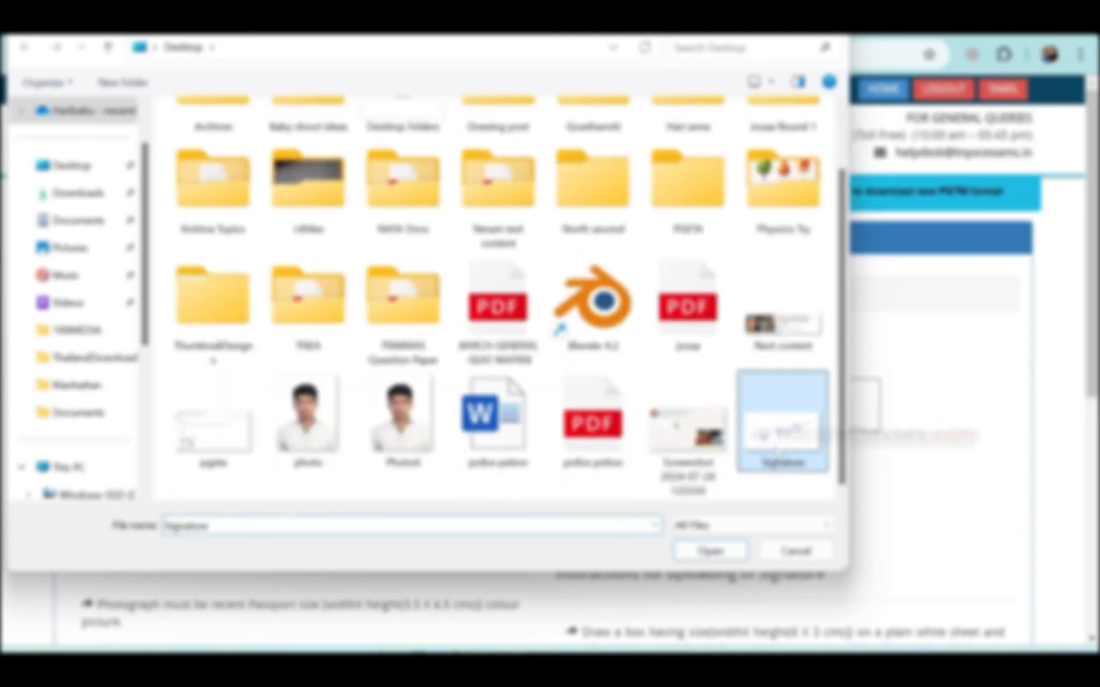
left_click(707, 557)
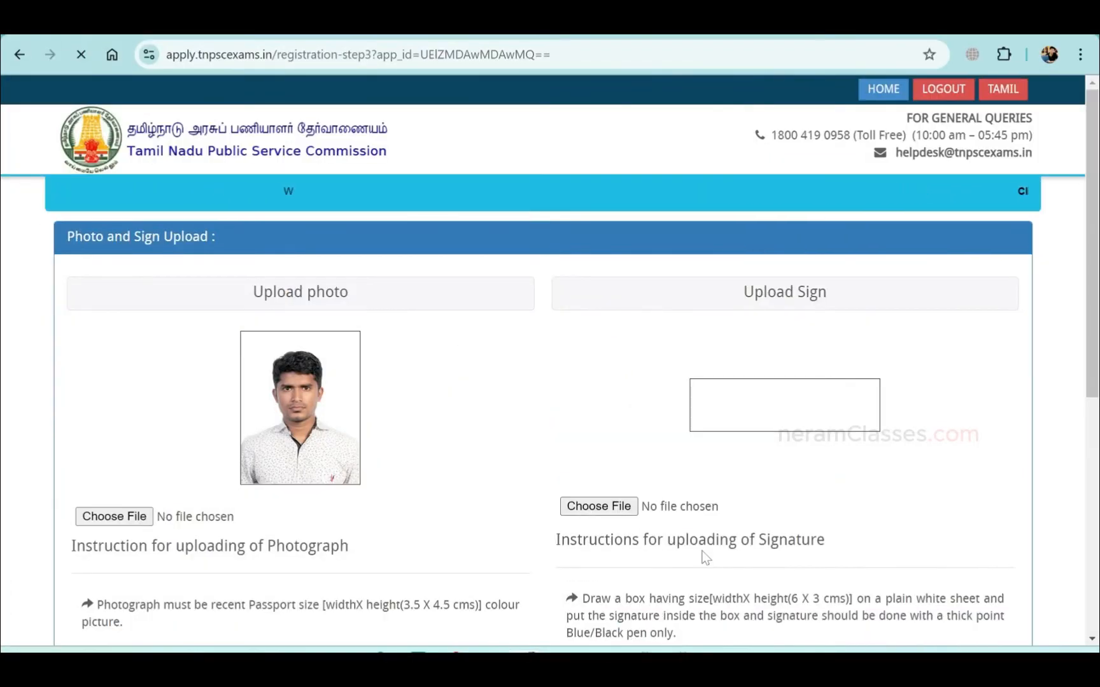
scroll(885, 481, "down", 5)
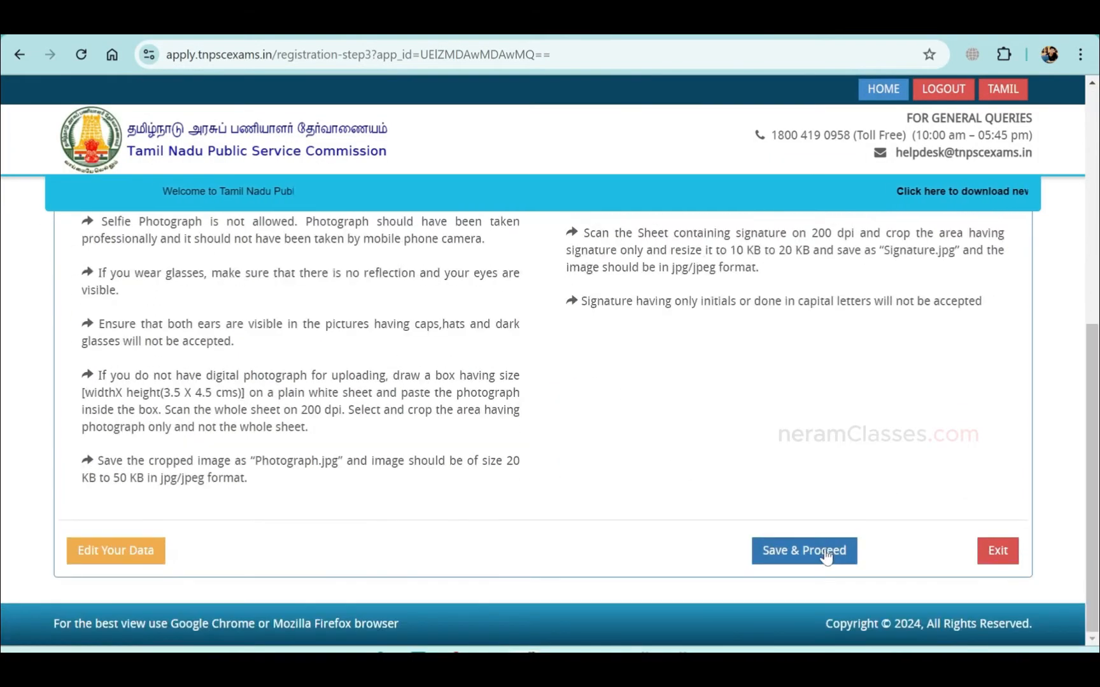
left_click(824, 551)
Step: Review the registration preview and tick 'I accept the above declaration'
scroll(698, 396, "down", 3)
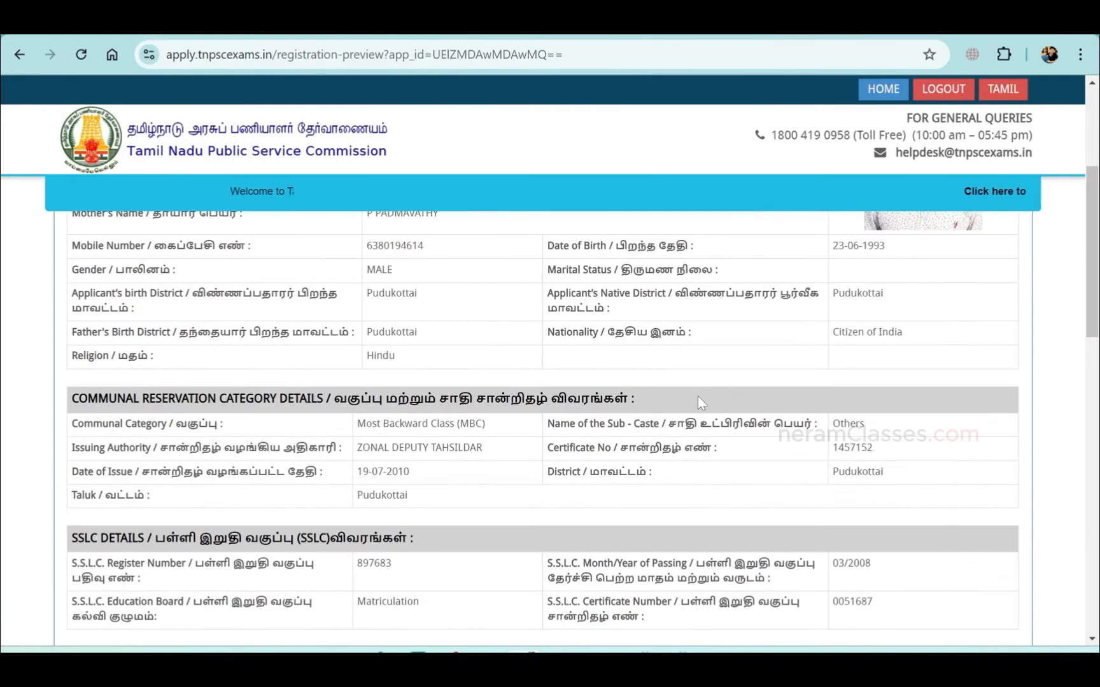
scroll(706, 433, "up", 3)
scroll(707, 441, "down", 10)
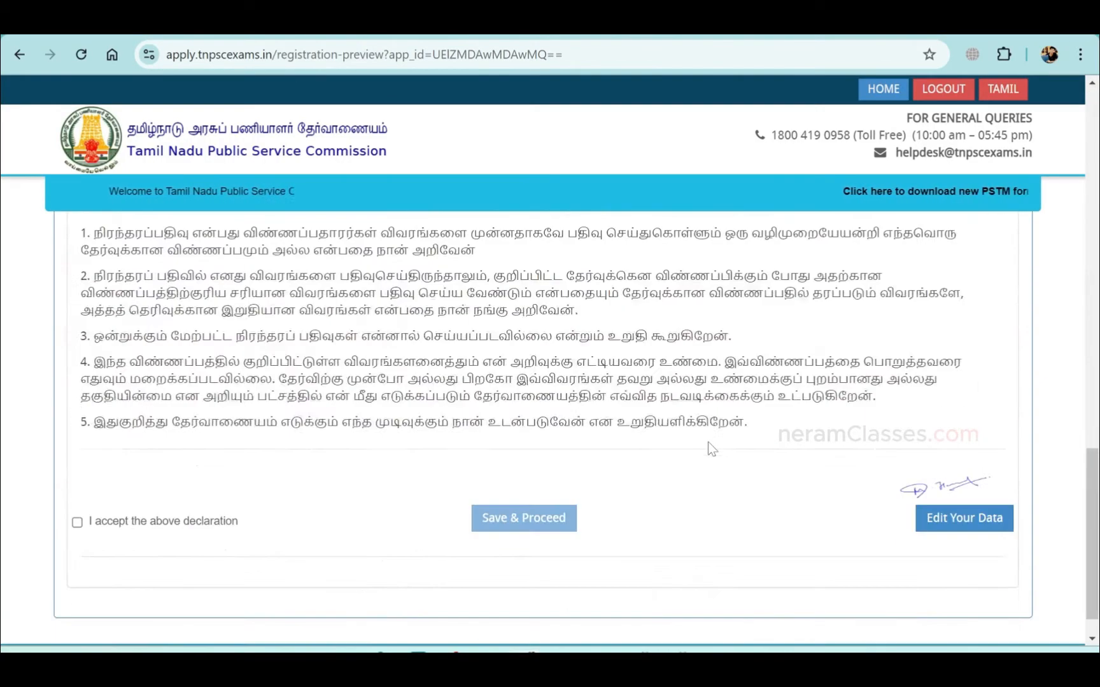
scroll(708, 441, "up", 4)
scroll(707, 445, "down", 7)
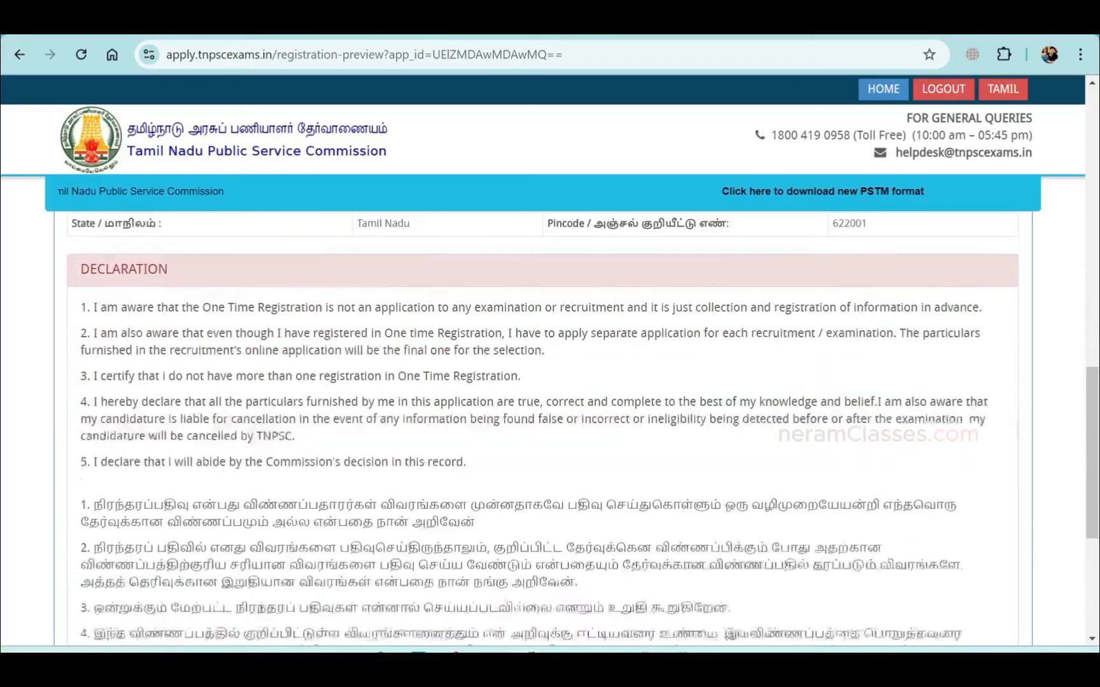
left_click(77, 482)
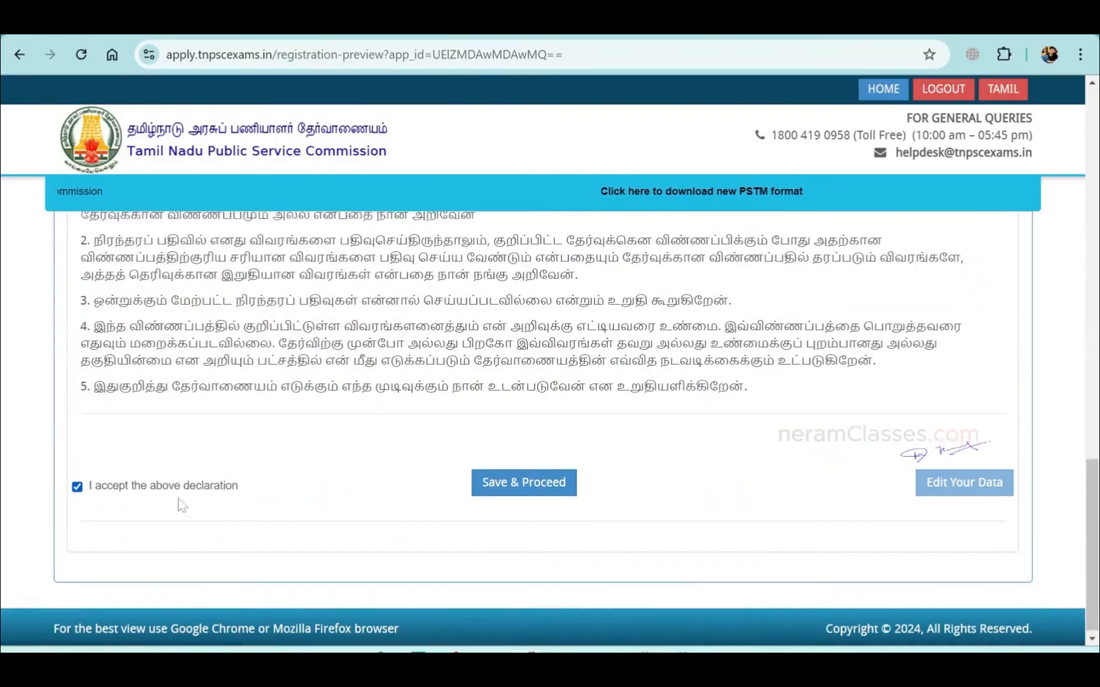
Step: Save the registration, acknowledge the confirmation, and go on to the Rs. 150 fee payment
scroll(177, 499, "up", 10)
scroll(396, 396, "down", 10)
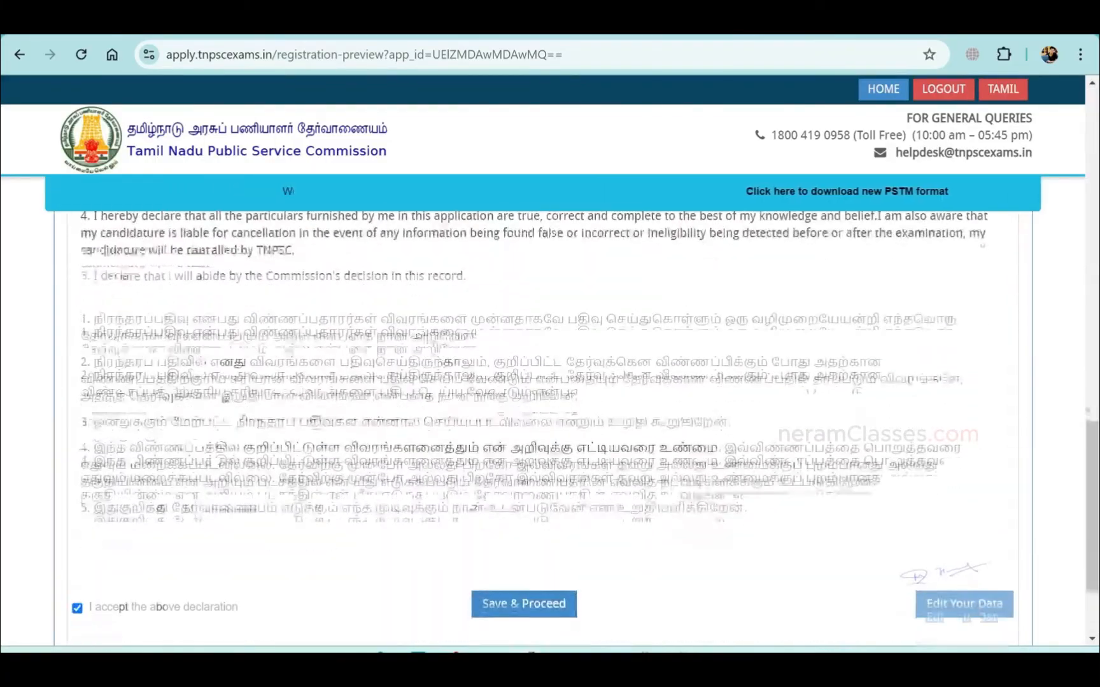
left_click(535, 482)
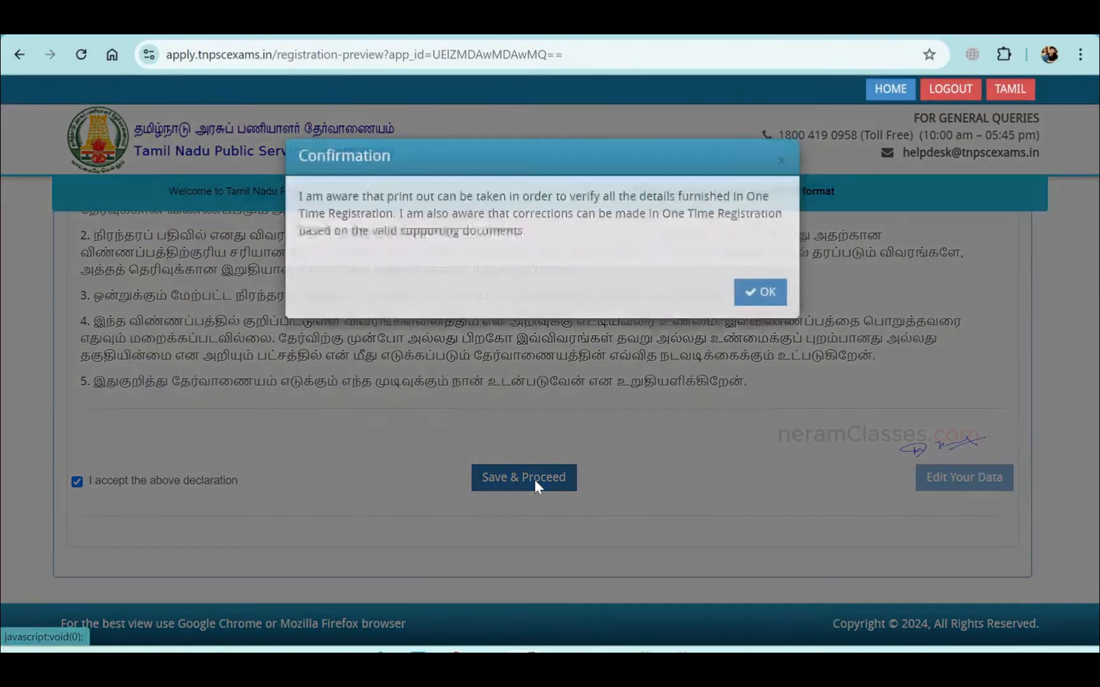
left_click(763, 312)
scroll(755, 382, "down", 15)
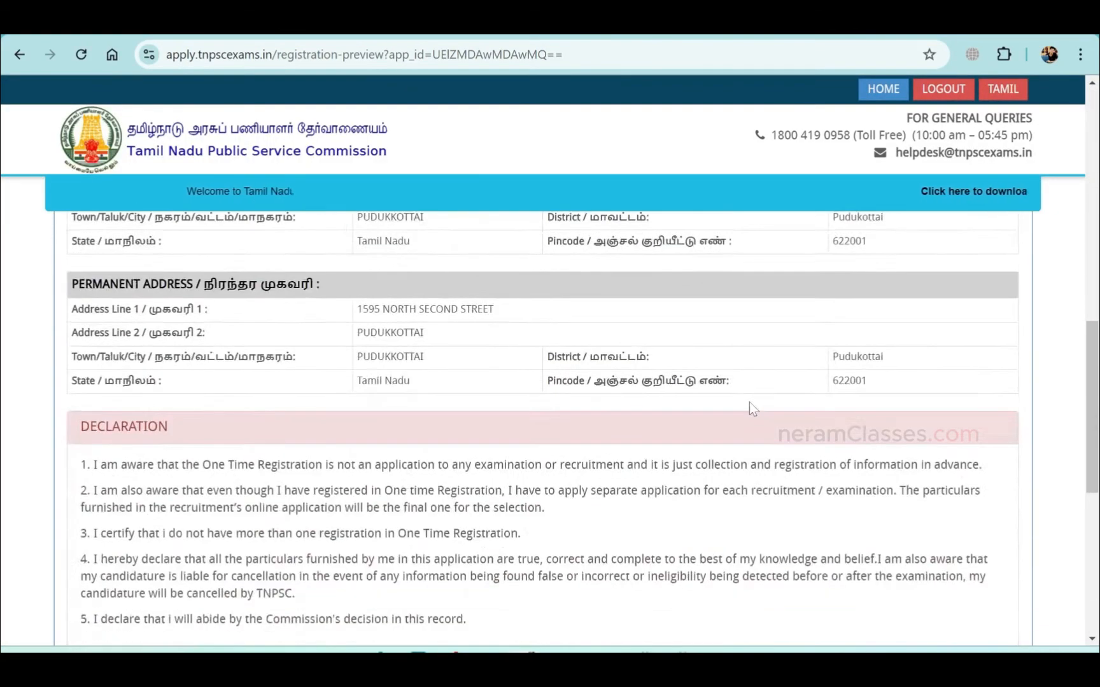
scroll(749, 401, "down", 10)
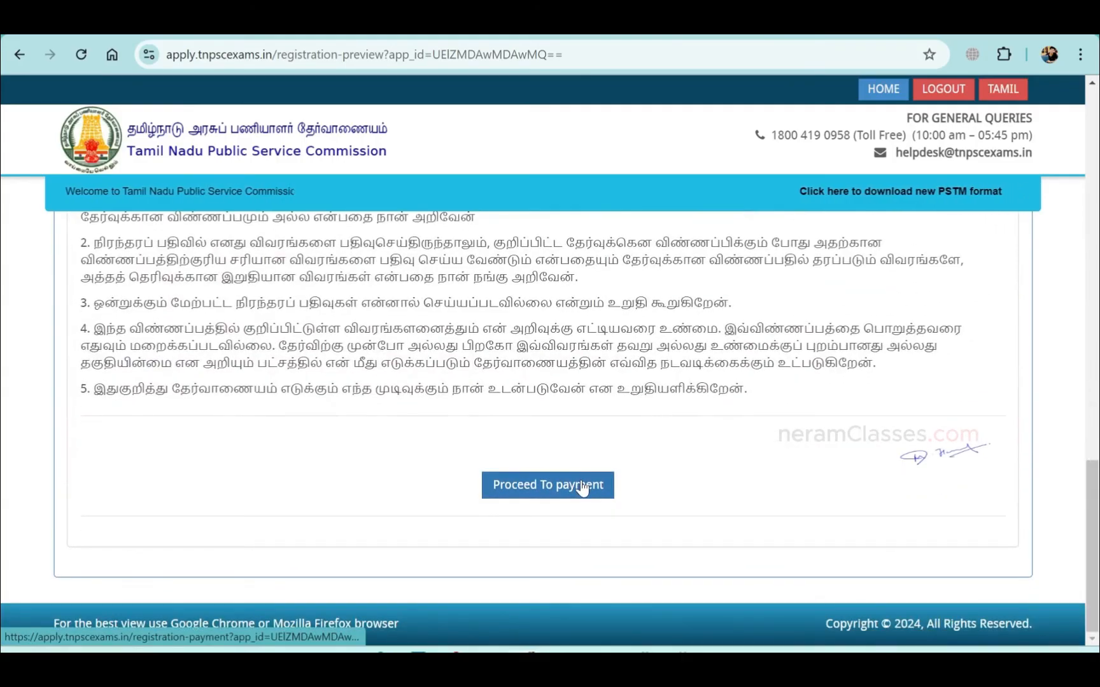
left_click(581, 487)
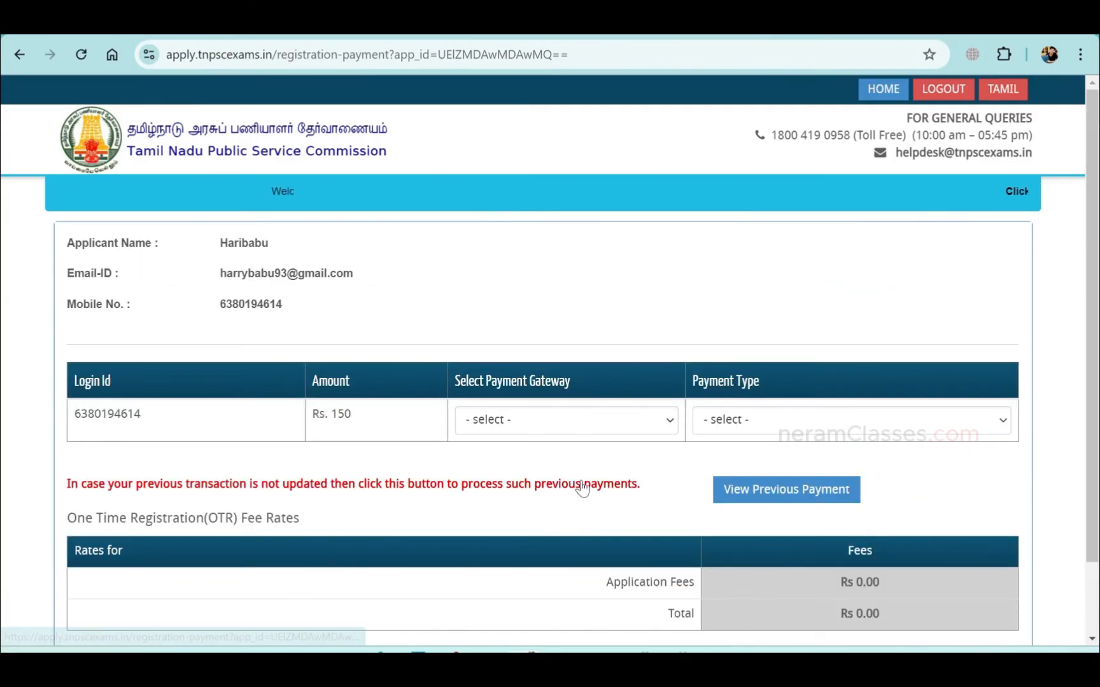
Step: Choose SBI as the payment gateway and ONLINE as the payment type
left_click(546, 433)
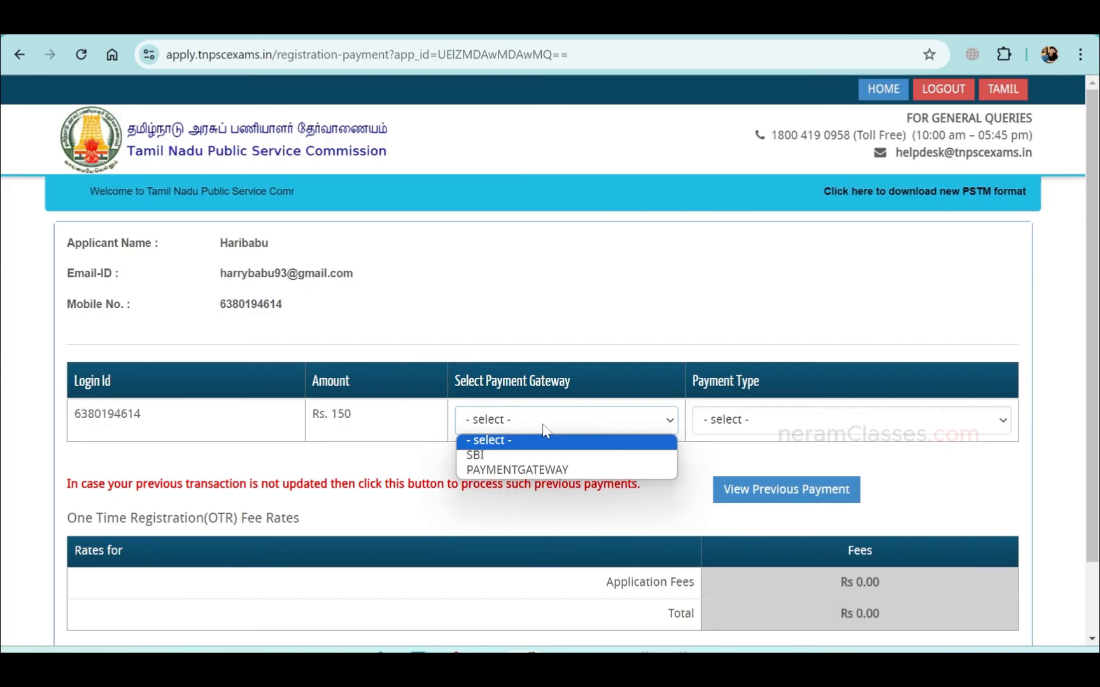
left_click(509, 455)
left_click(744, 418)
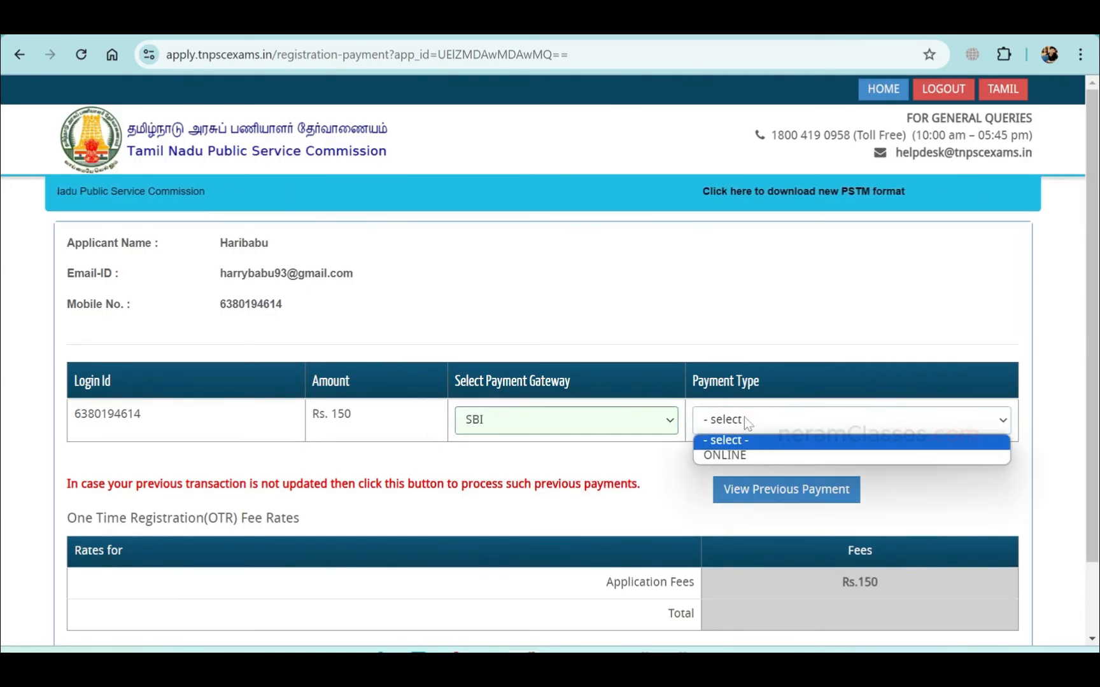
left_click(754, 454)
Step: Pay the Rs. 150.00 fee by NEFT and submit the application
scroll(744, 456, "down", 2)
left_click(205, 375)
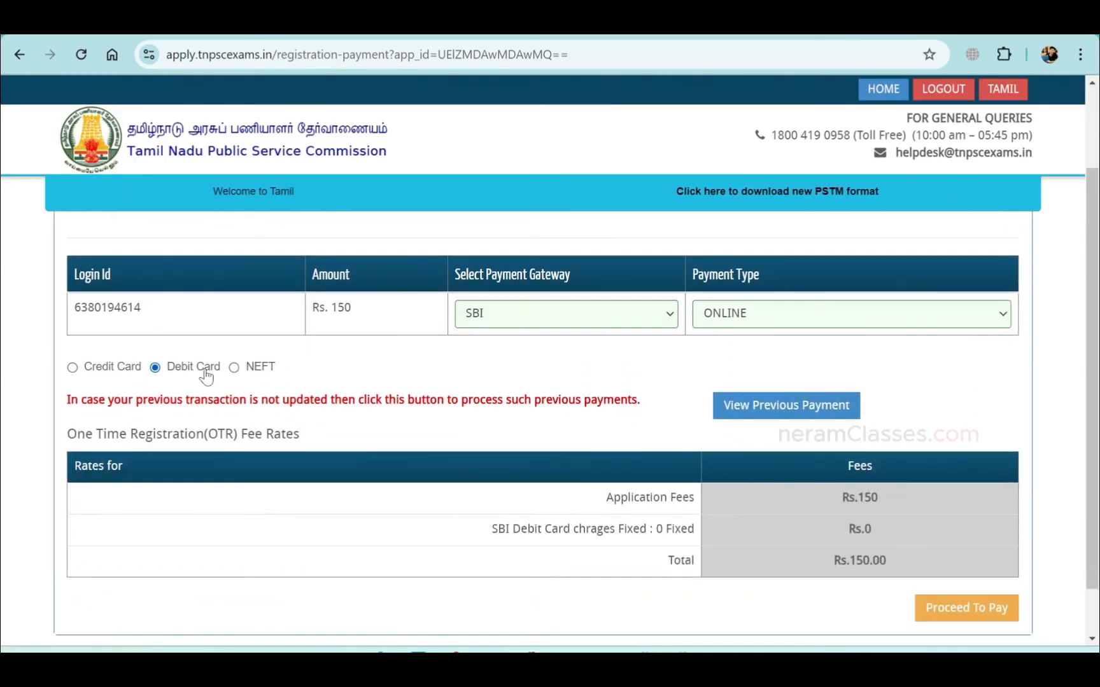
left_click(234, 368)
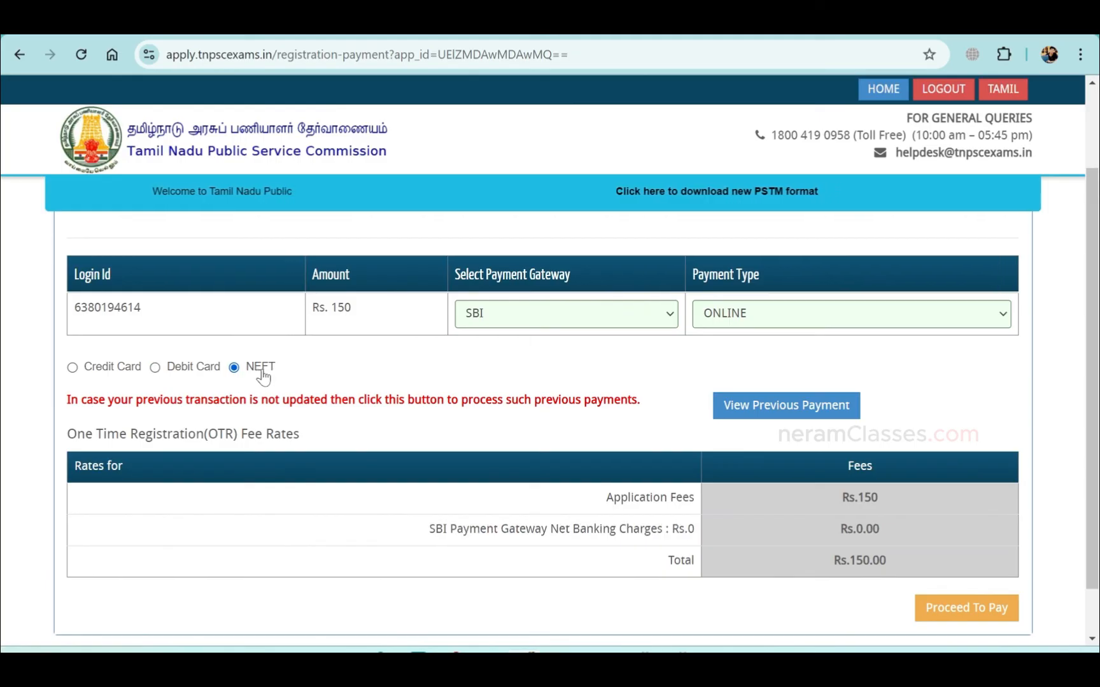
scroll(945, 553, "down", 2)
left_click(948, 551)
scroll(946, 554, "down", 1)
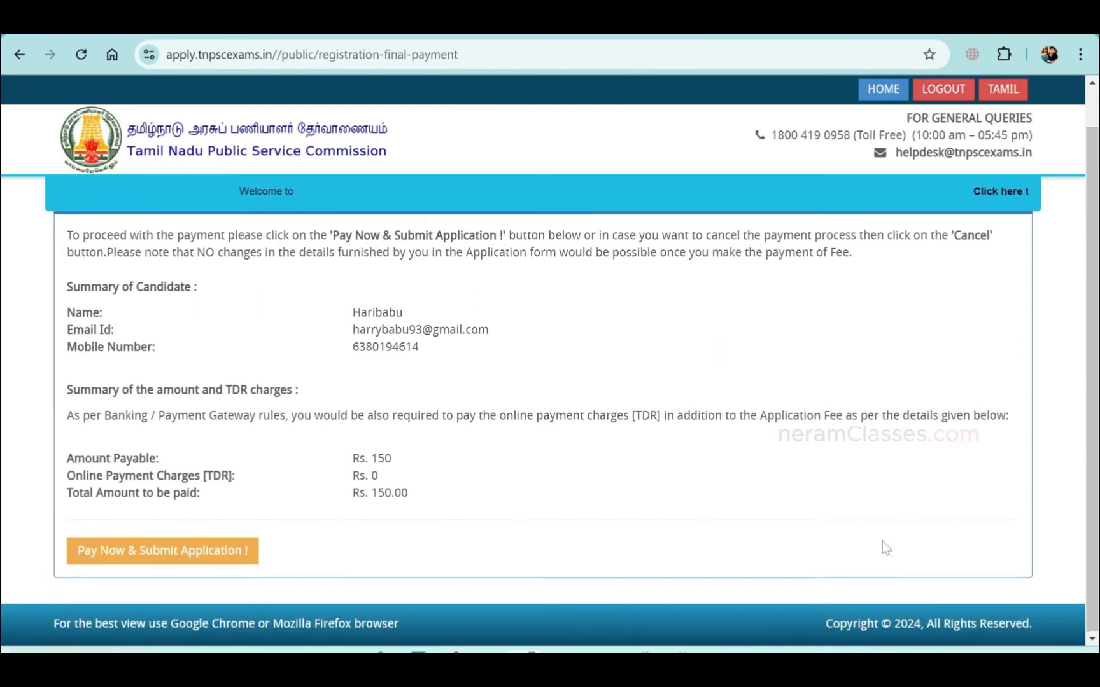
left_click(229, 553)
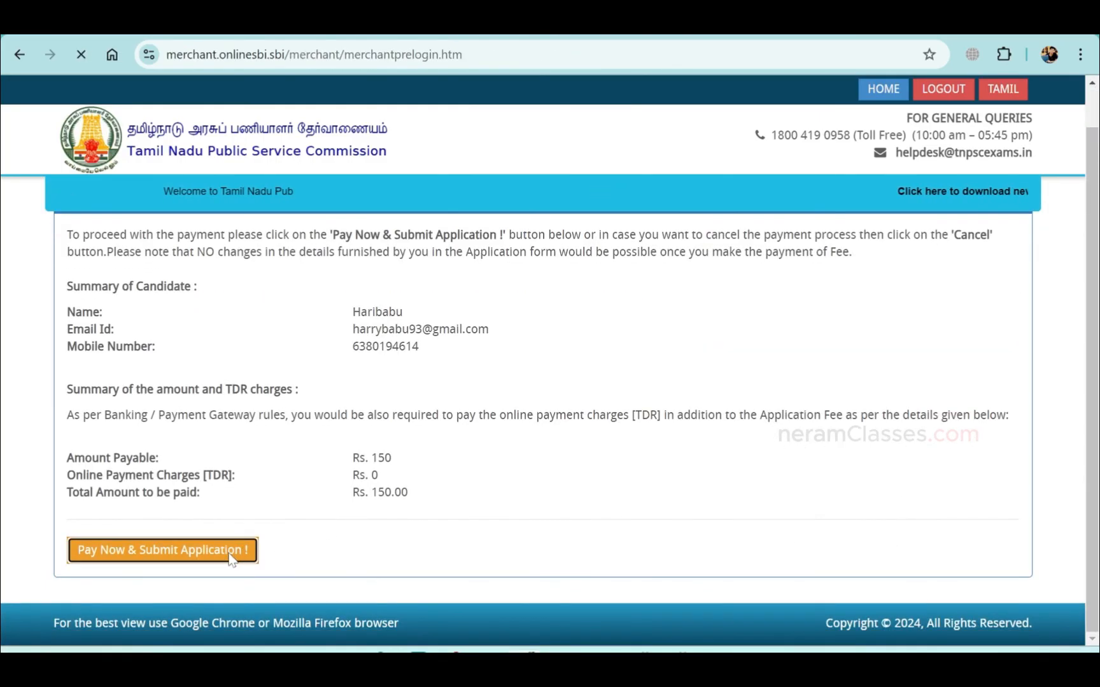